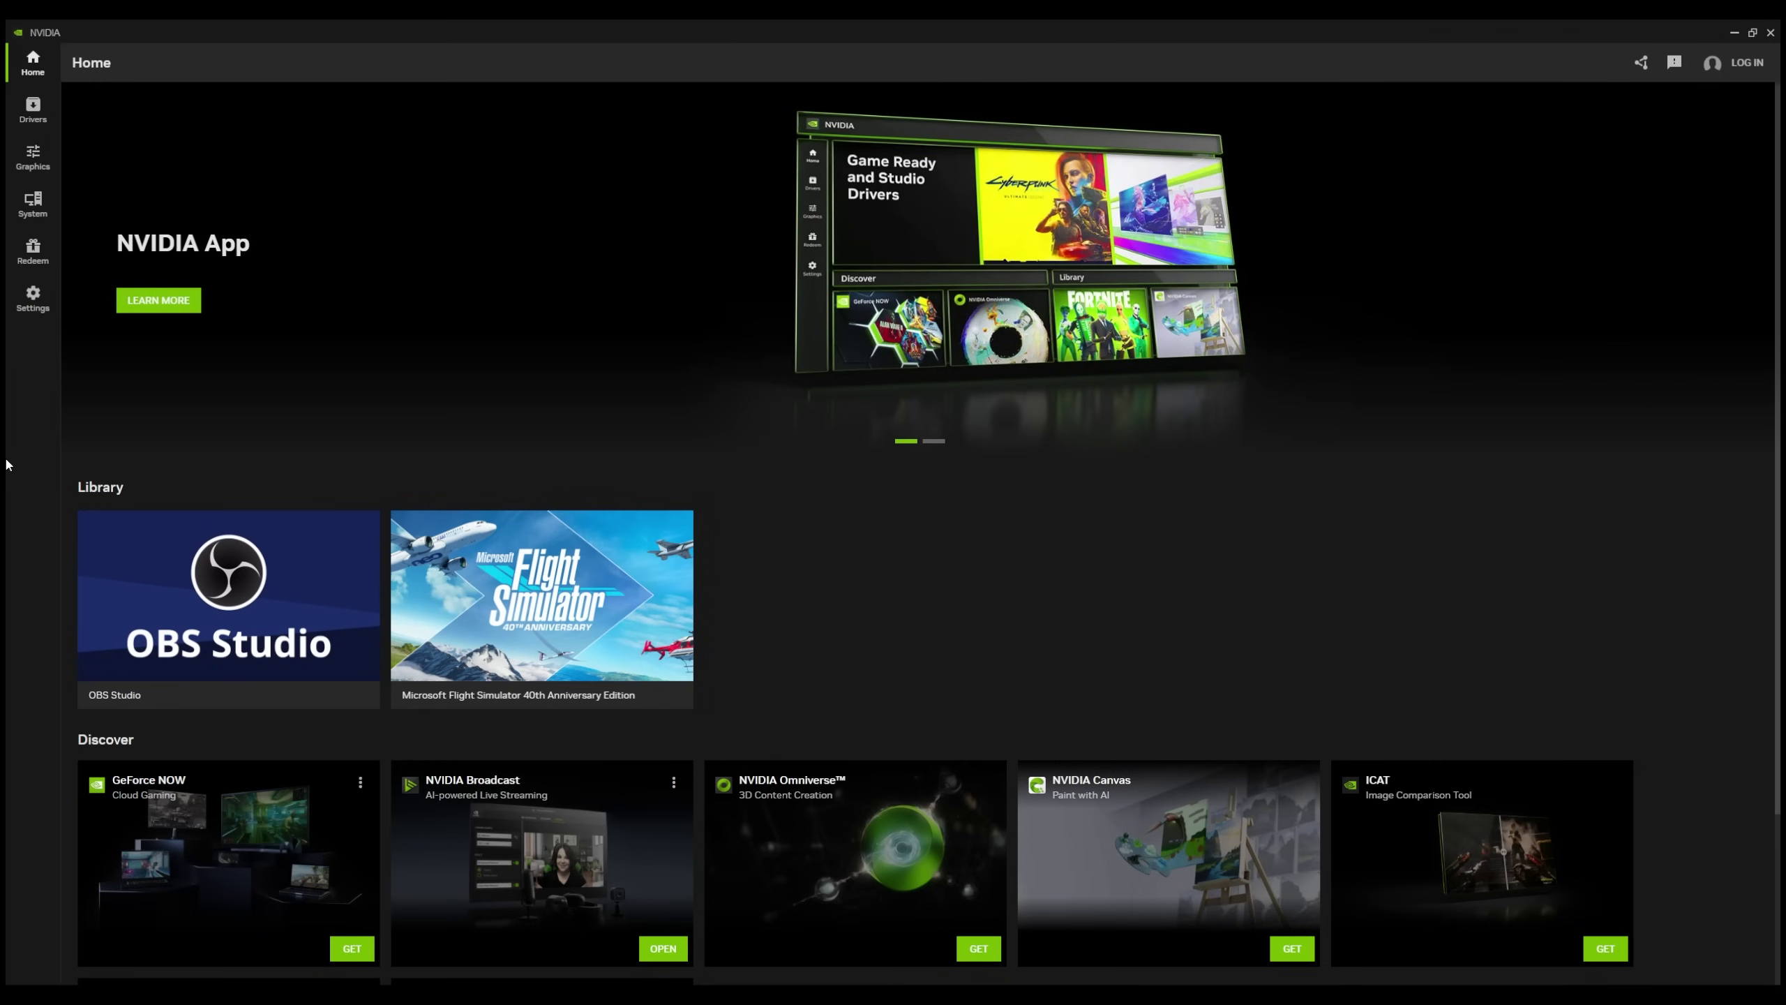
# Go to the Drivers page and check the driver-type choices, leaving the selection unchanged.
pyautogui.click(33, 111)
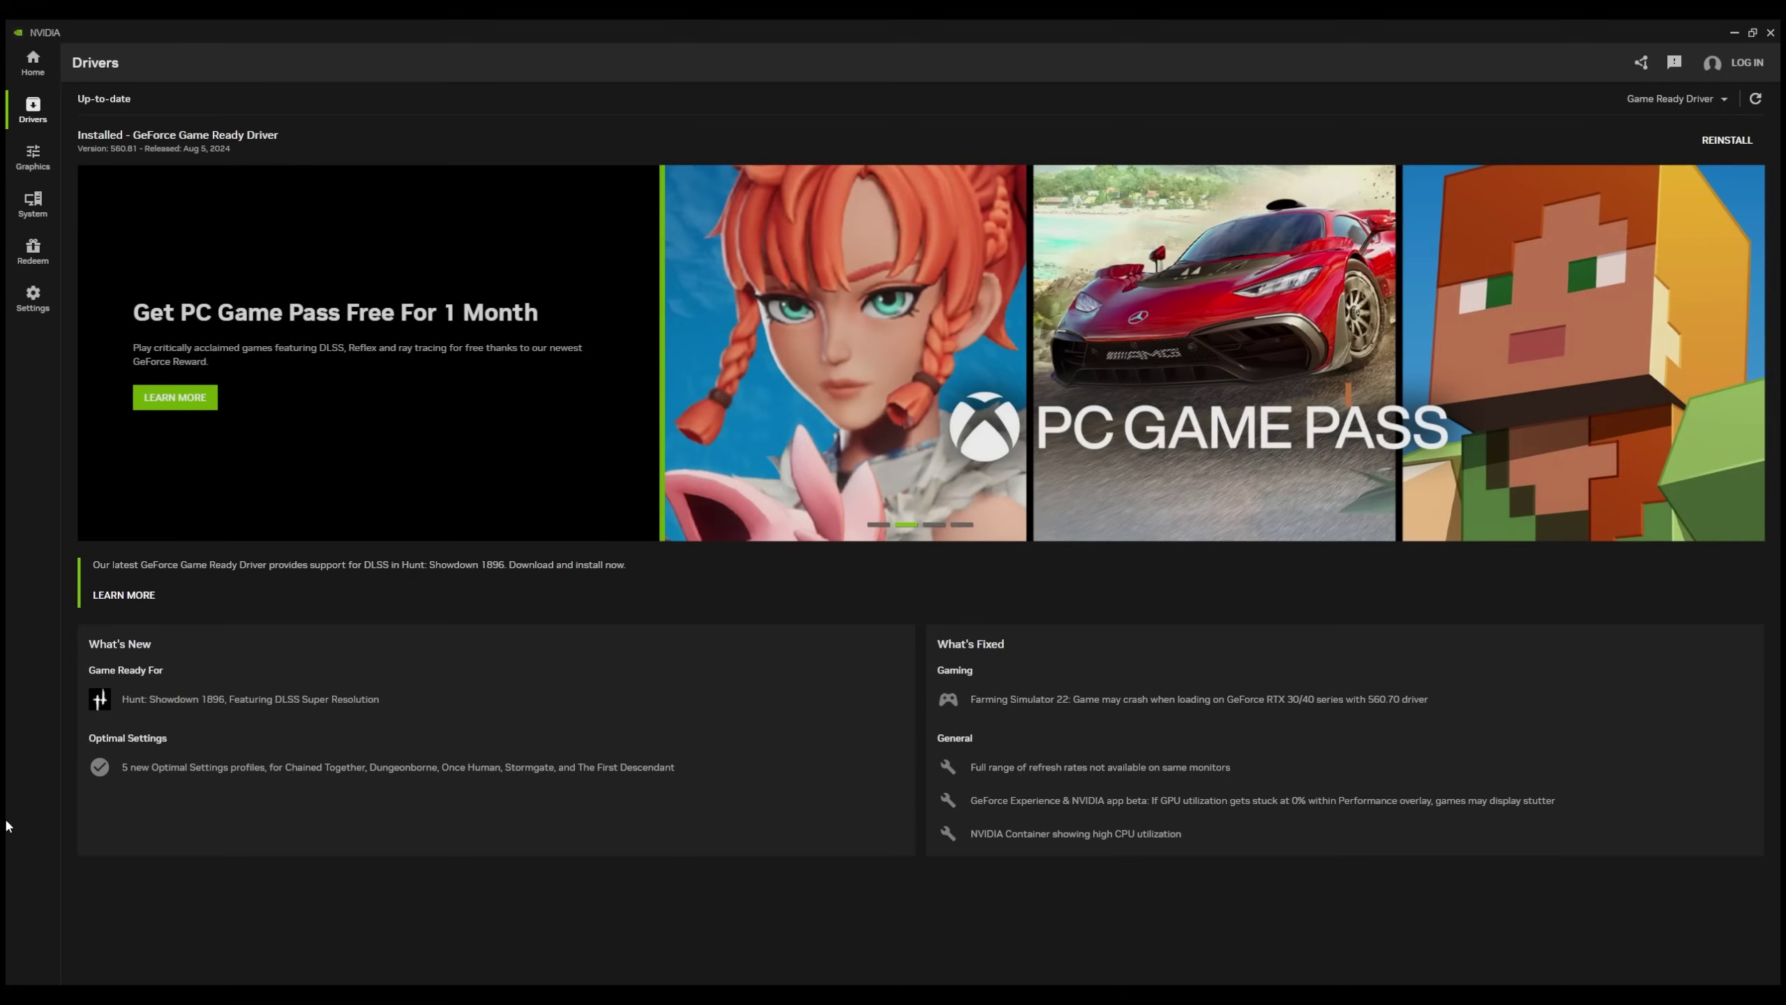
pyautogui.click(1716, 102)
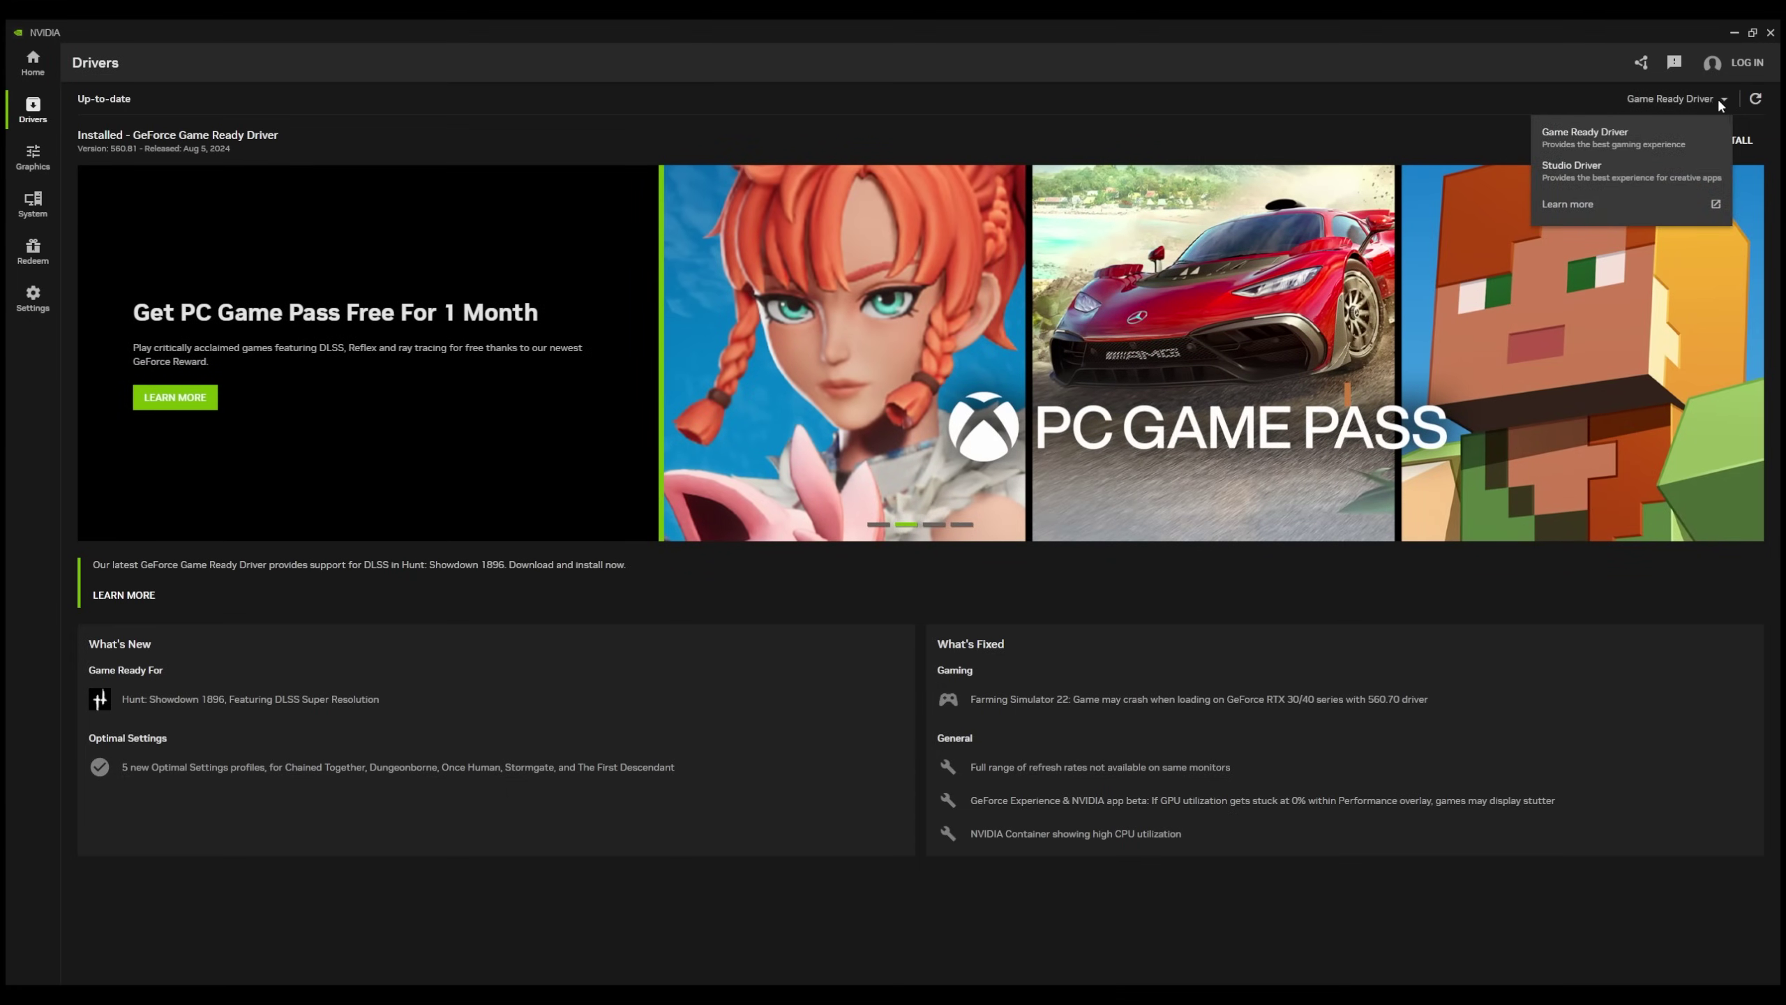
pyautogui.click(422, 925)
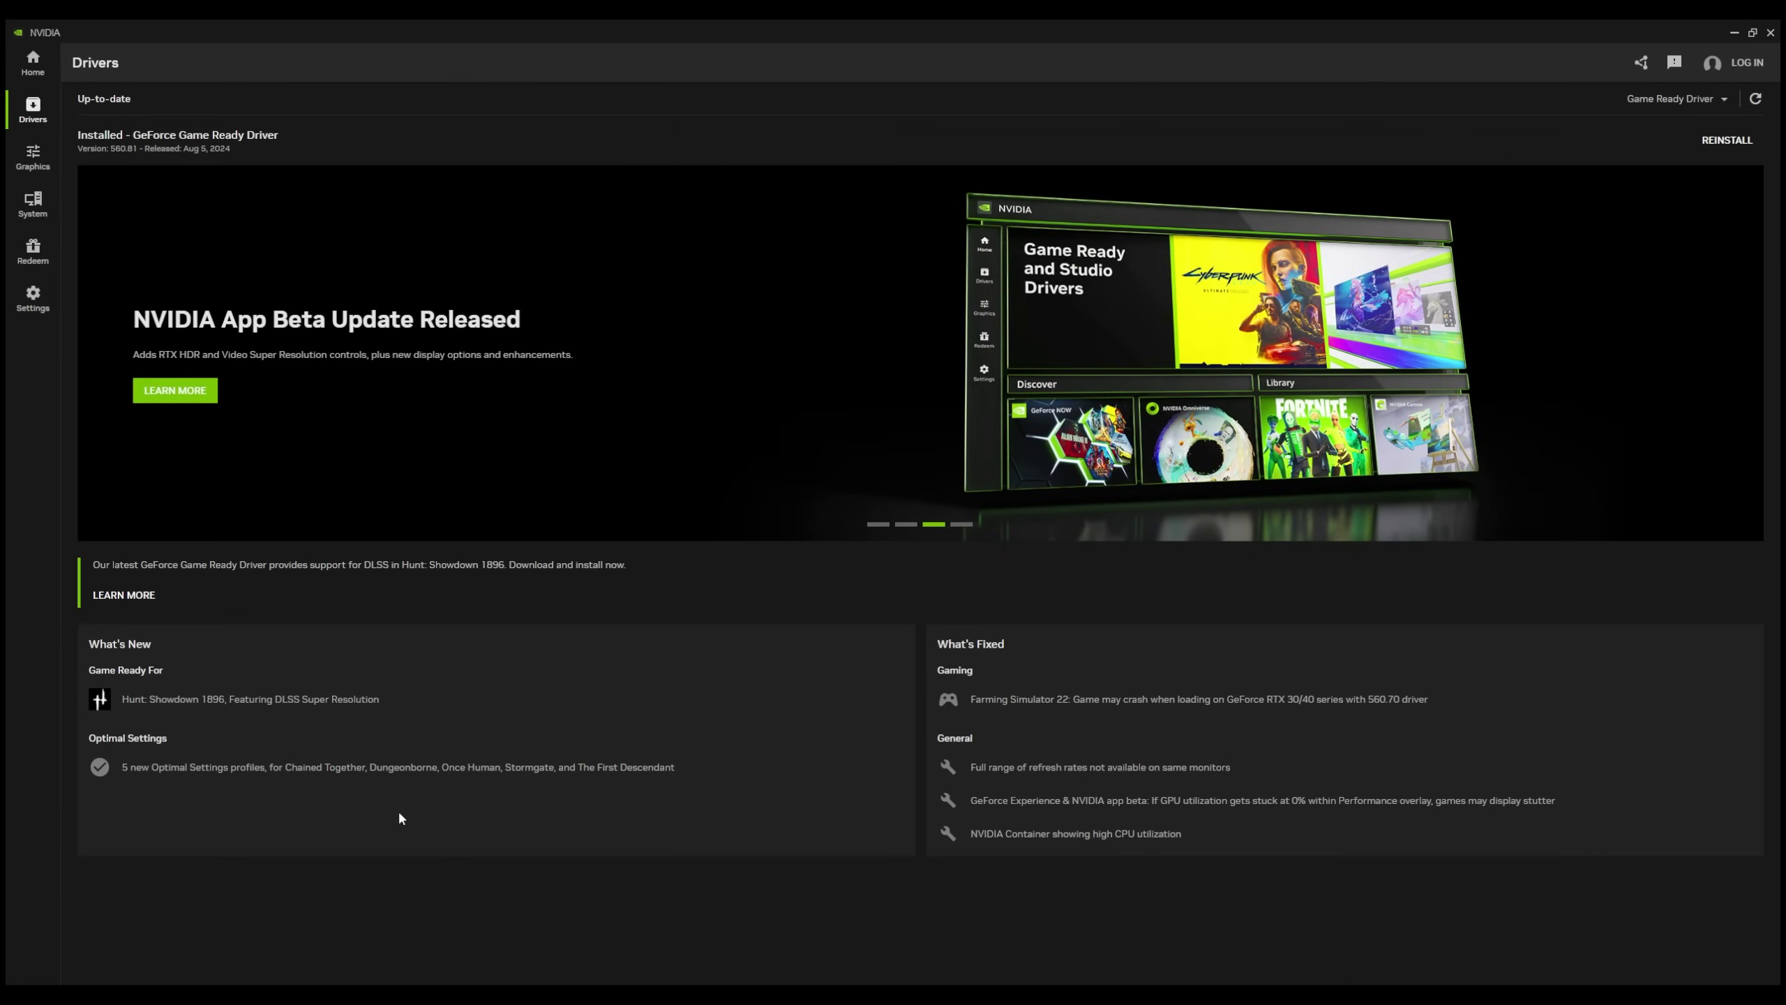
# Read through the Hunt: Showdown 1896 driver article, then close it.
pyautogui.click(133, 596)
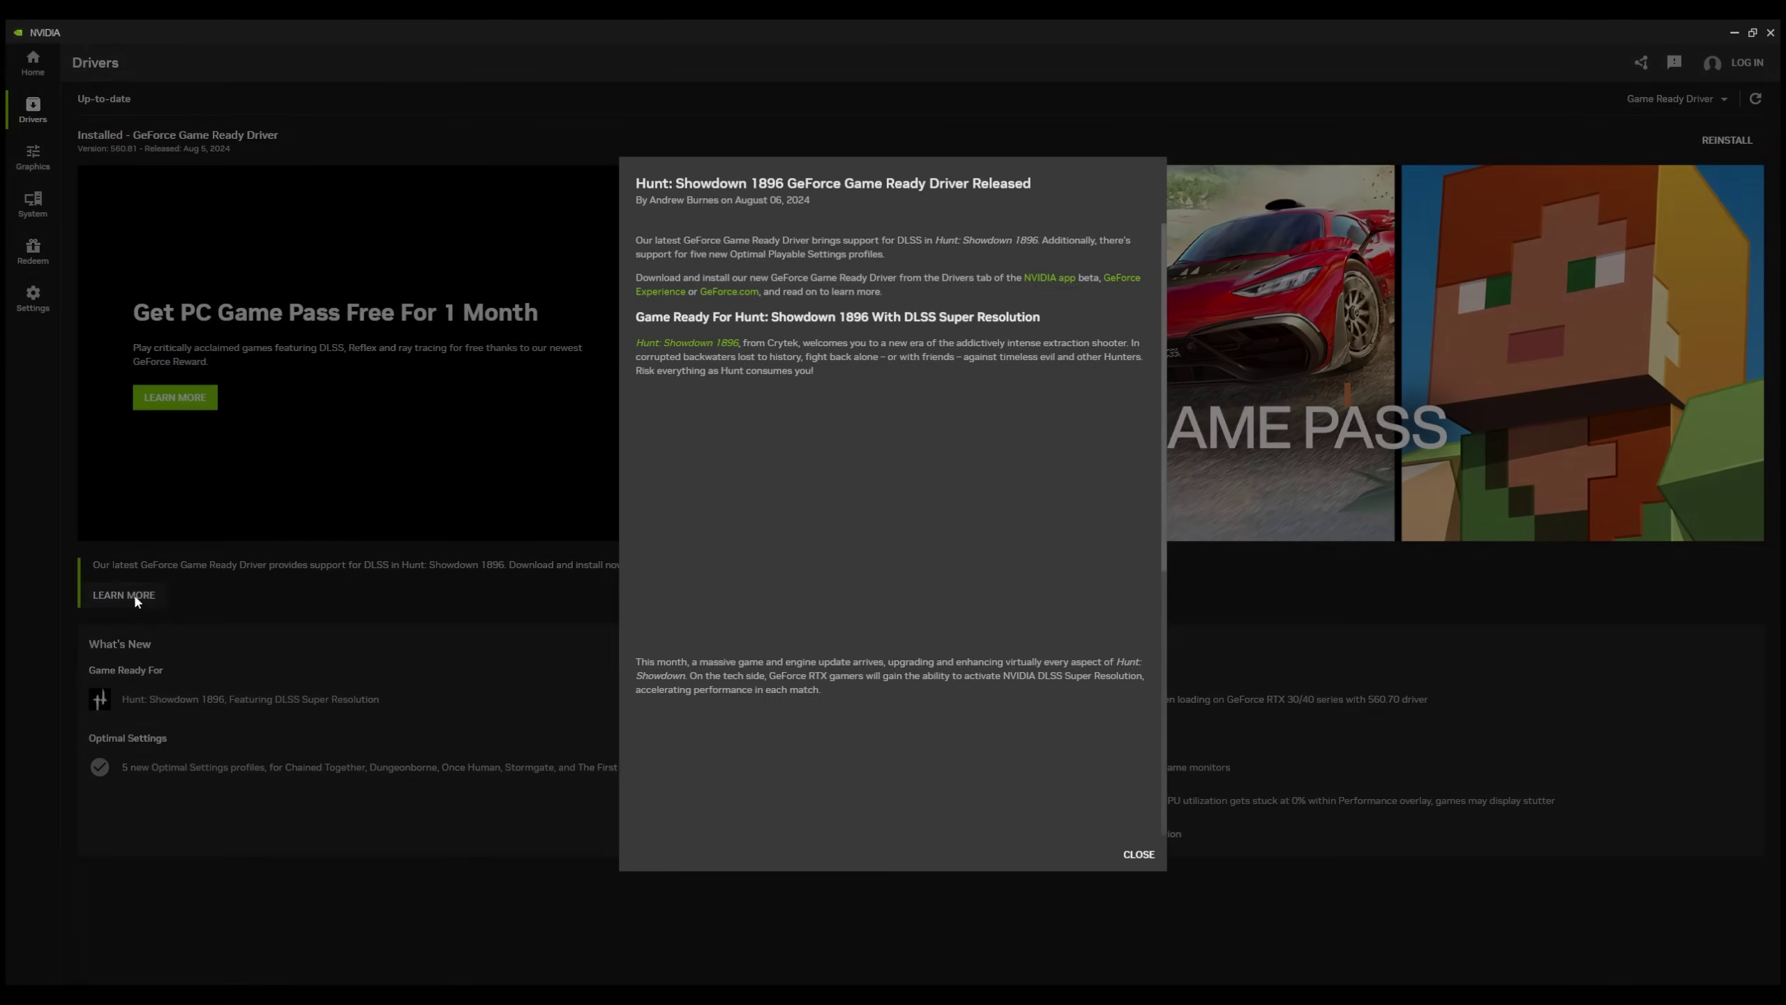
pyautogui.scroll(-5, 995, 394)
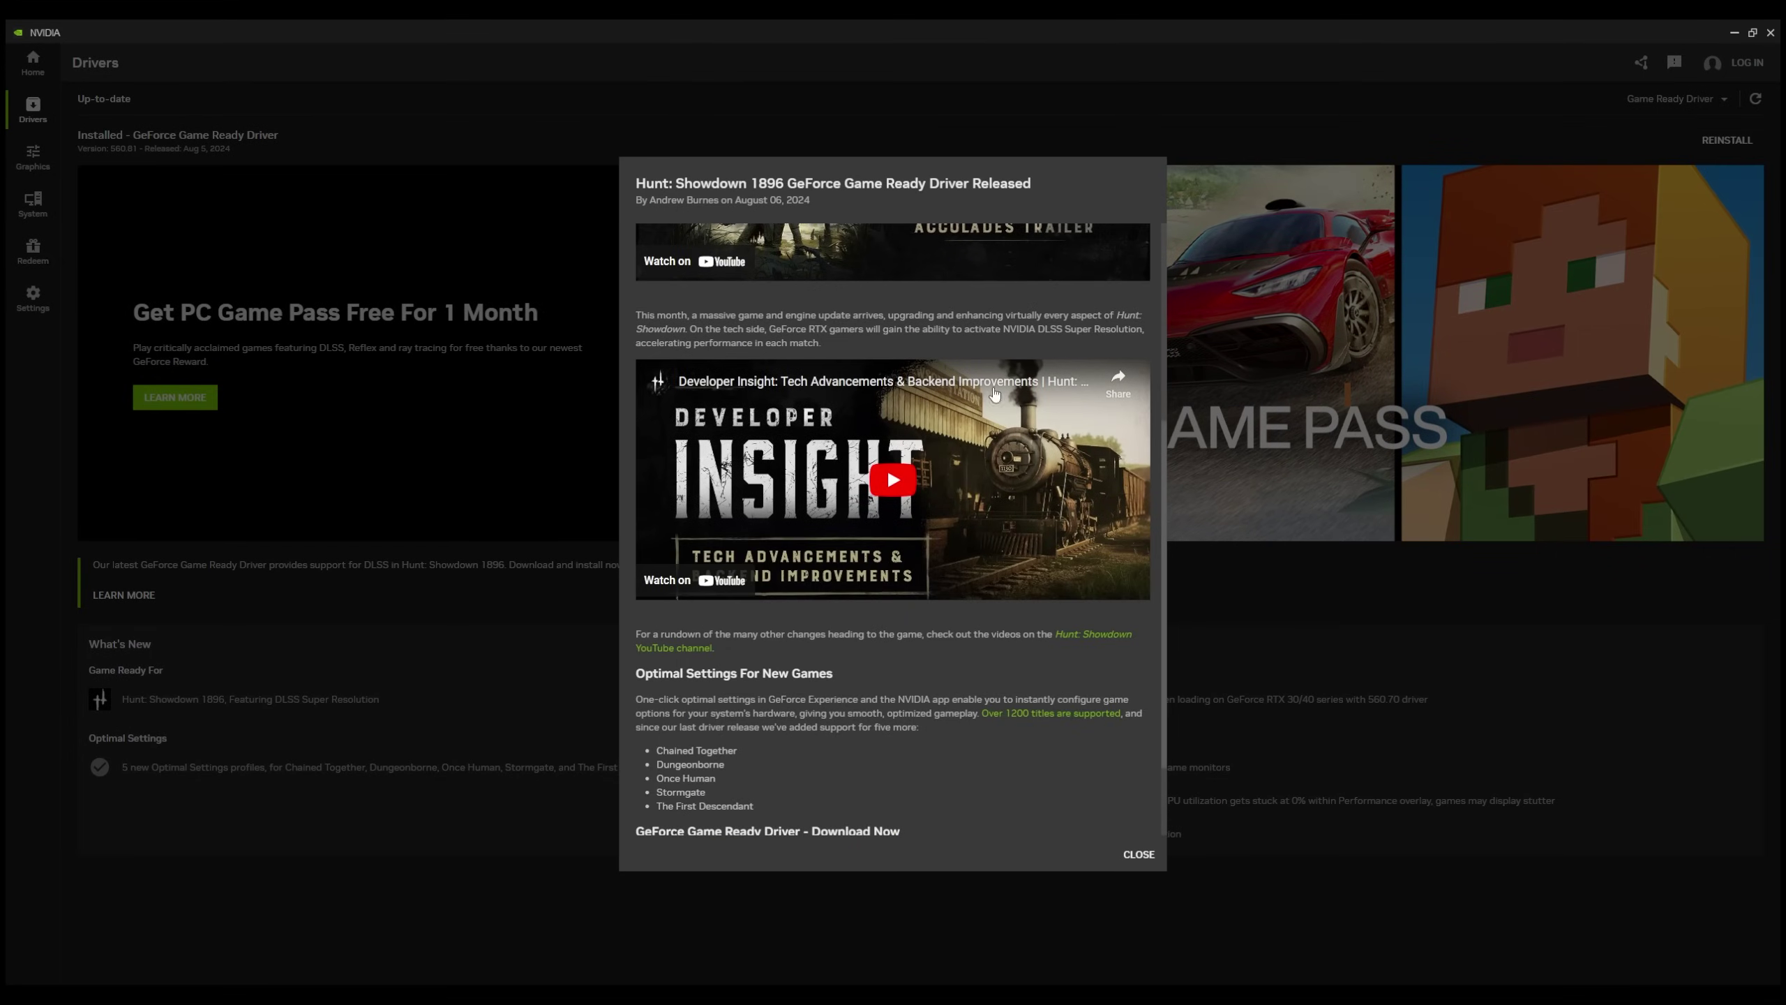
pyautogui.scroll(-2, 994, 394)
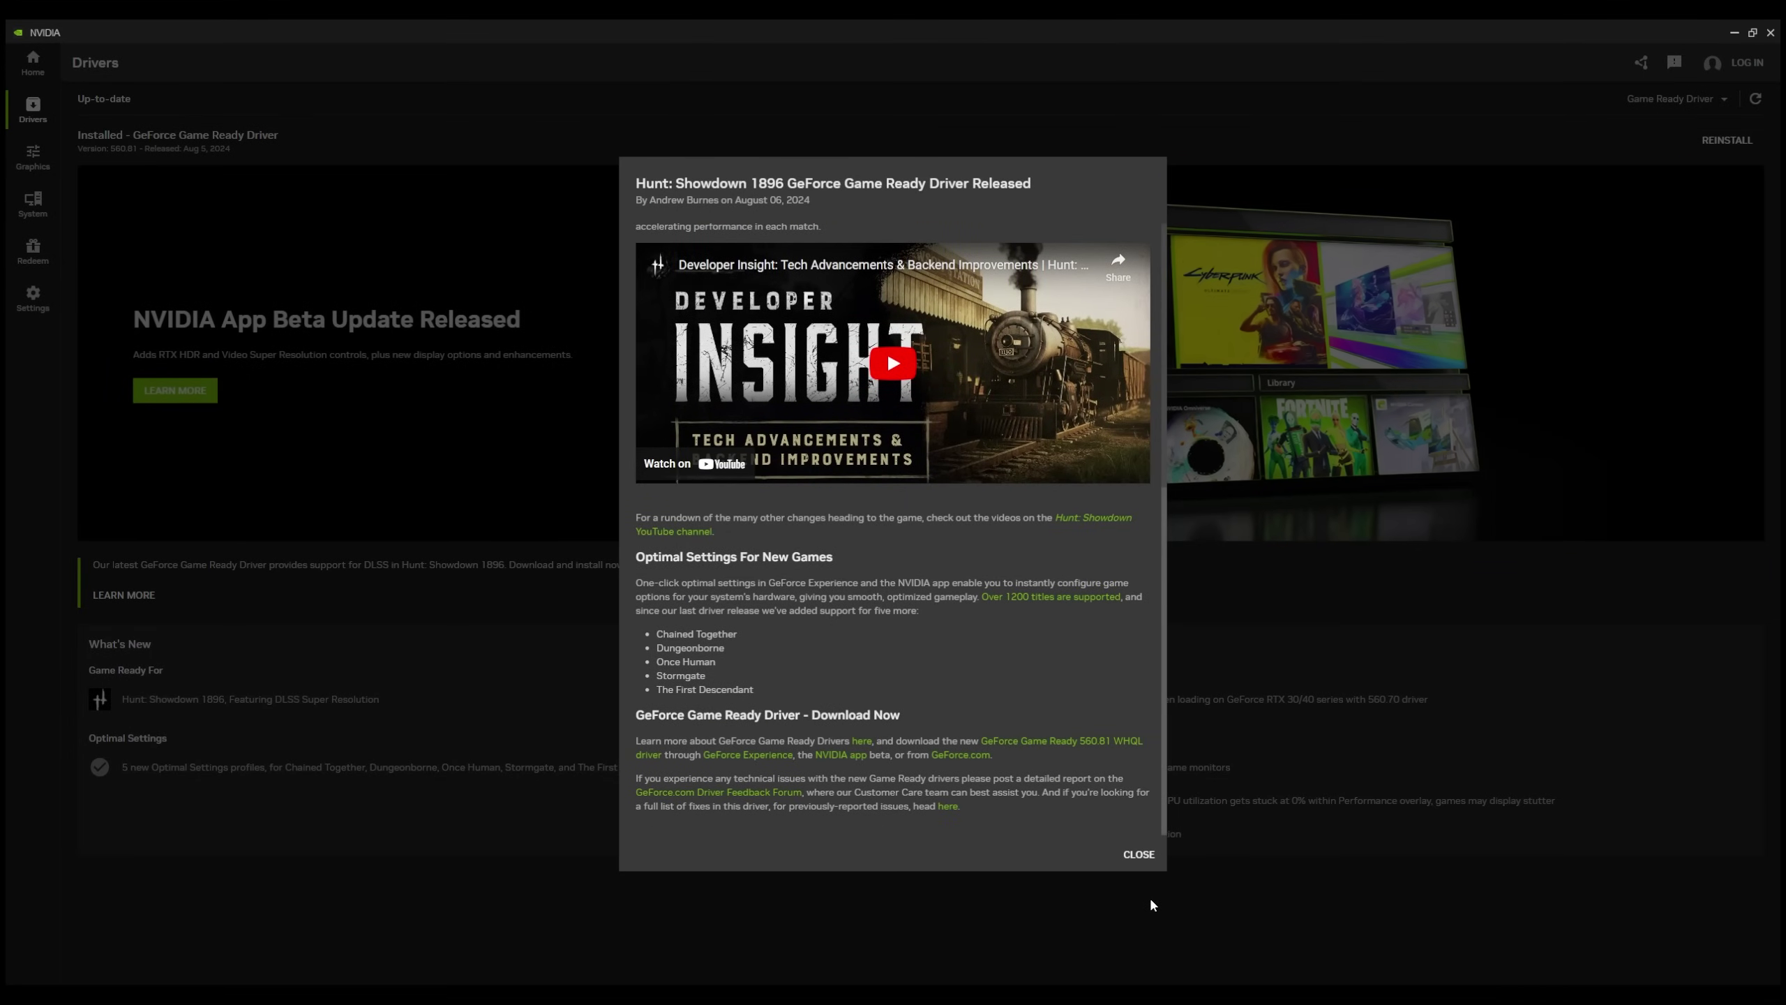
pyautogui.click(1140, 854)
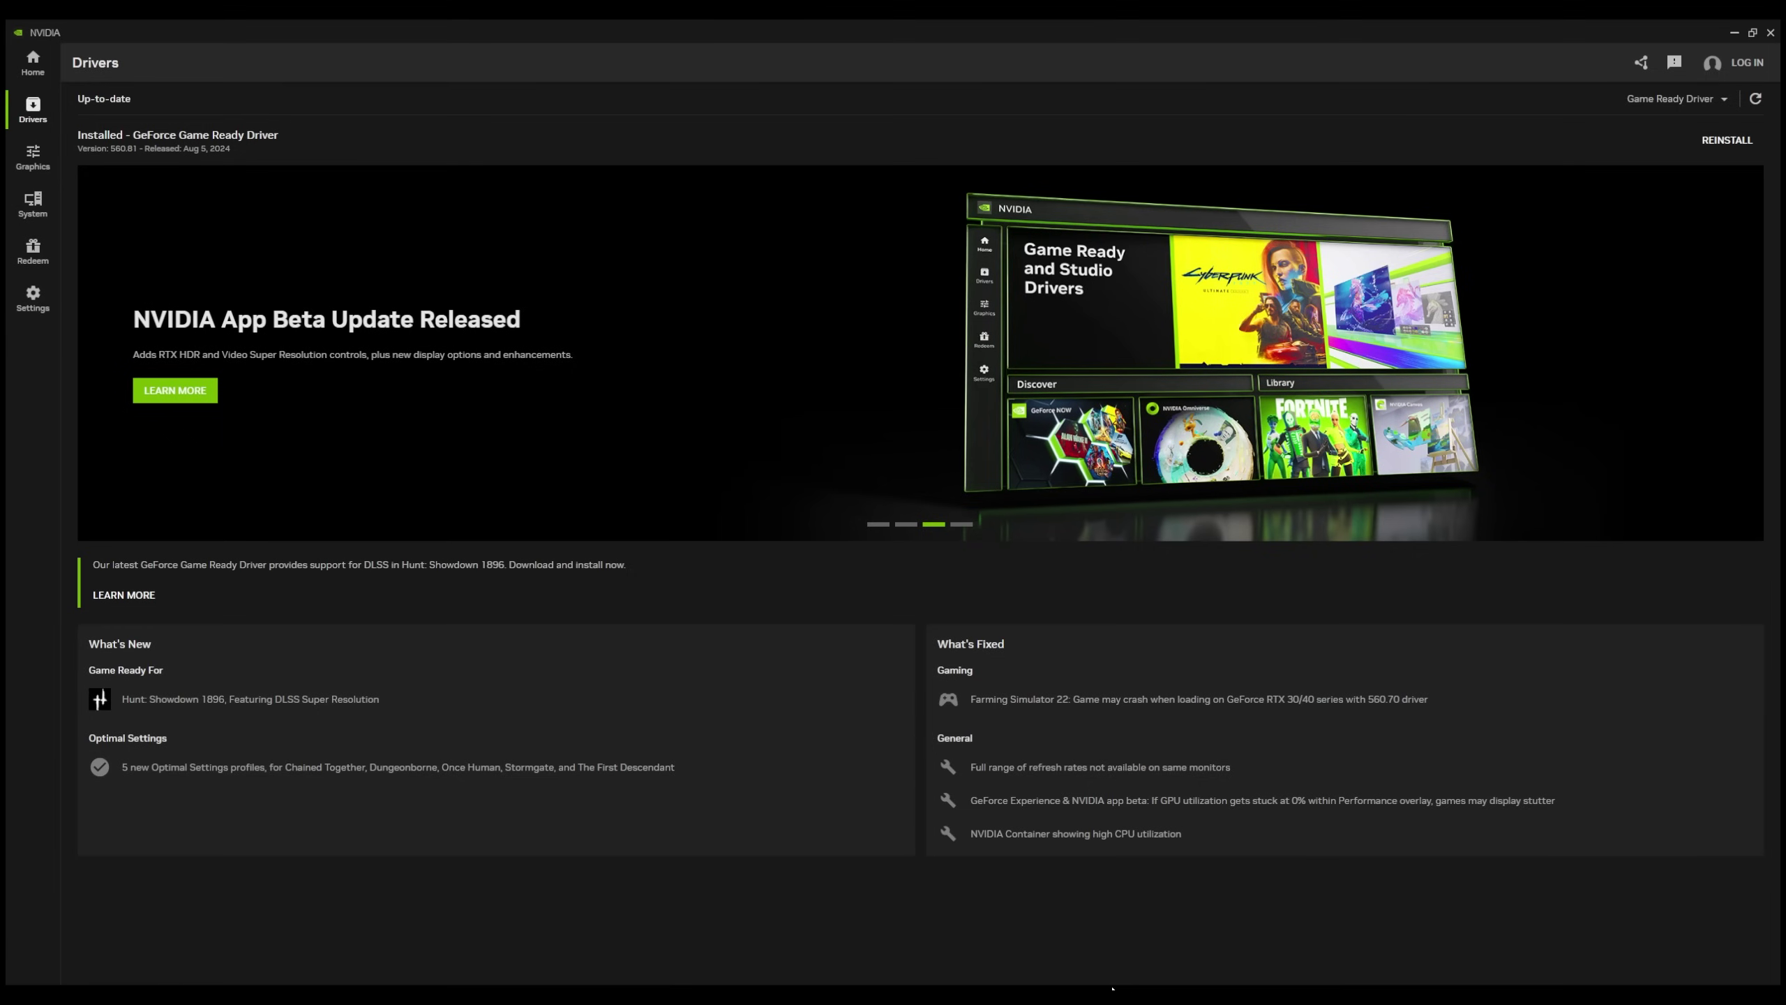
# Select Microsoft Flight Simulator 40th Anniversary Edition under Graphics and review its in-game setting values.
pyautogui.click(56, 155)
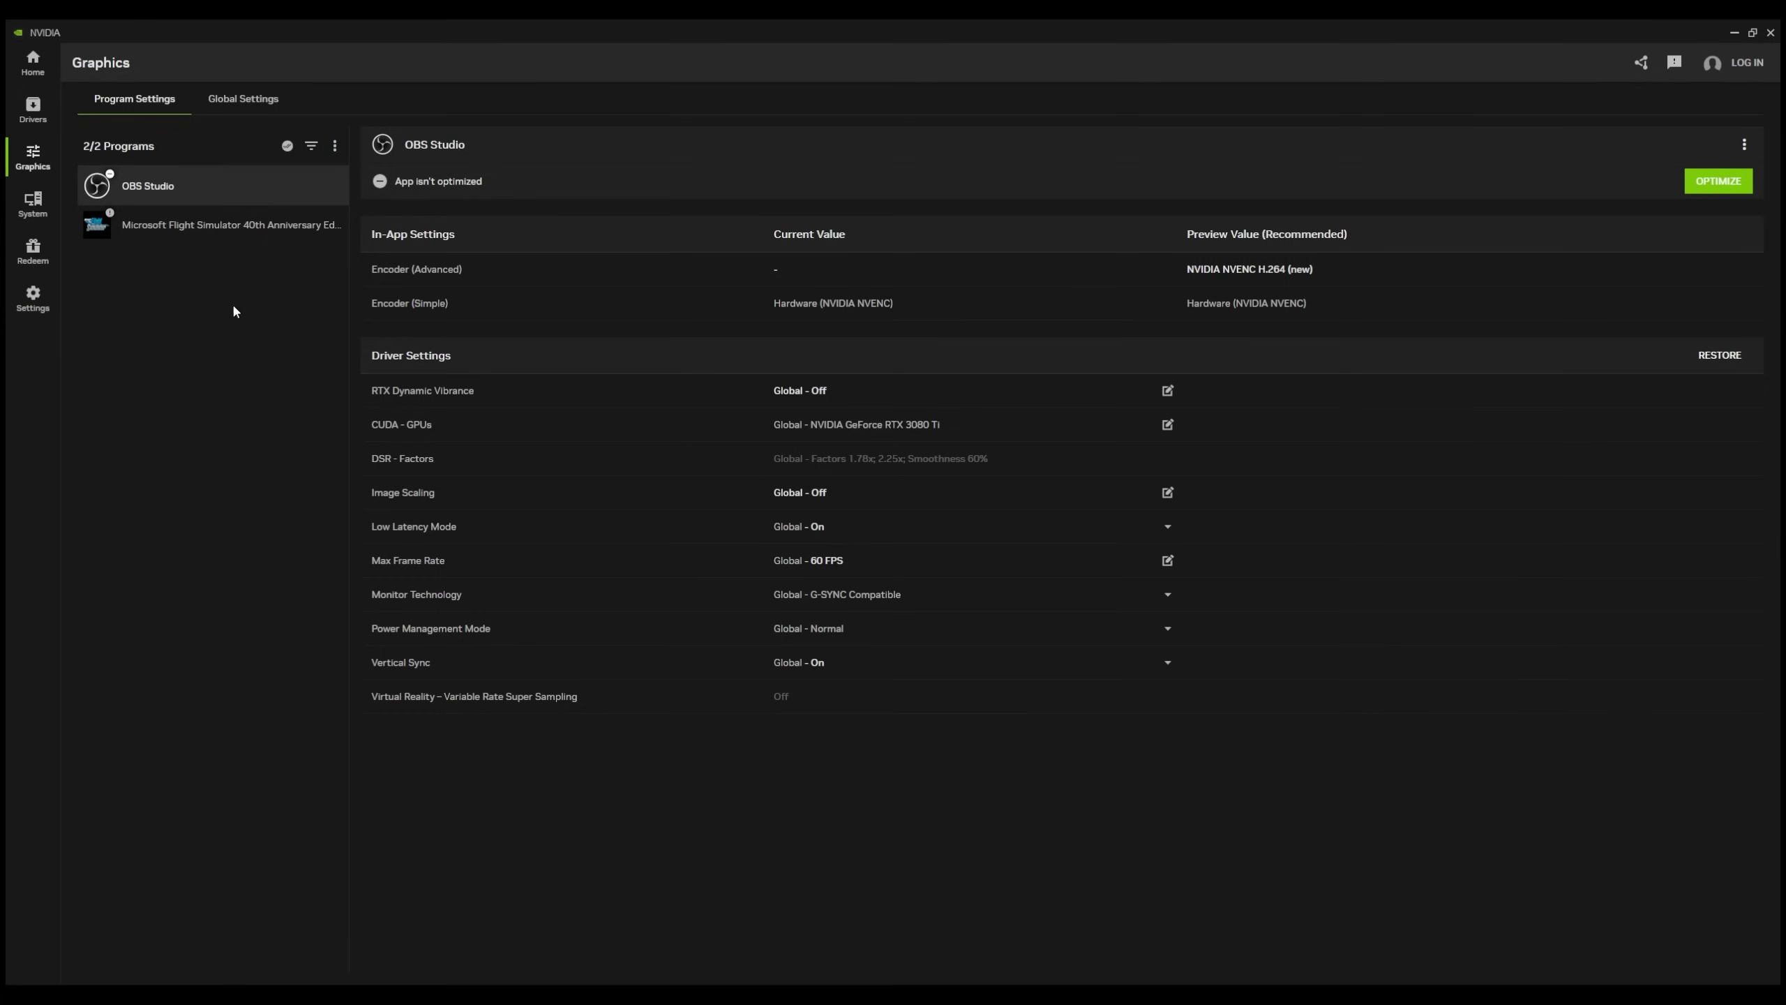
pyautogui.press('Down')
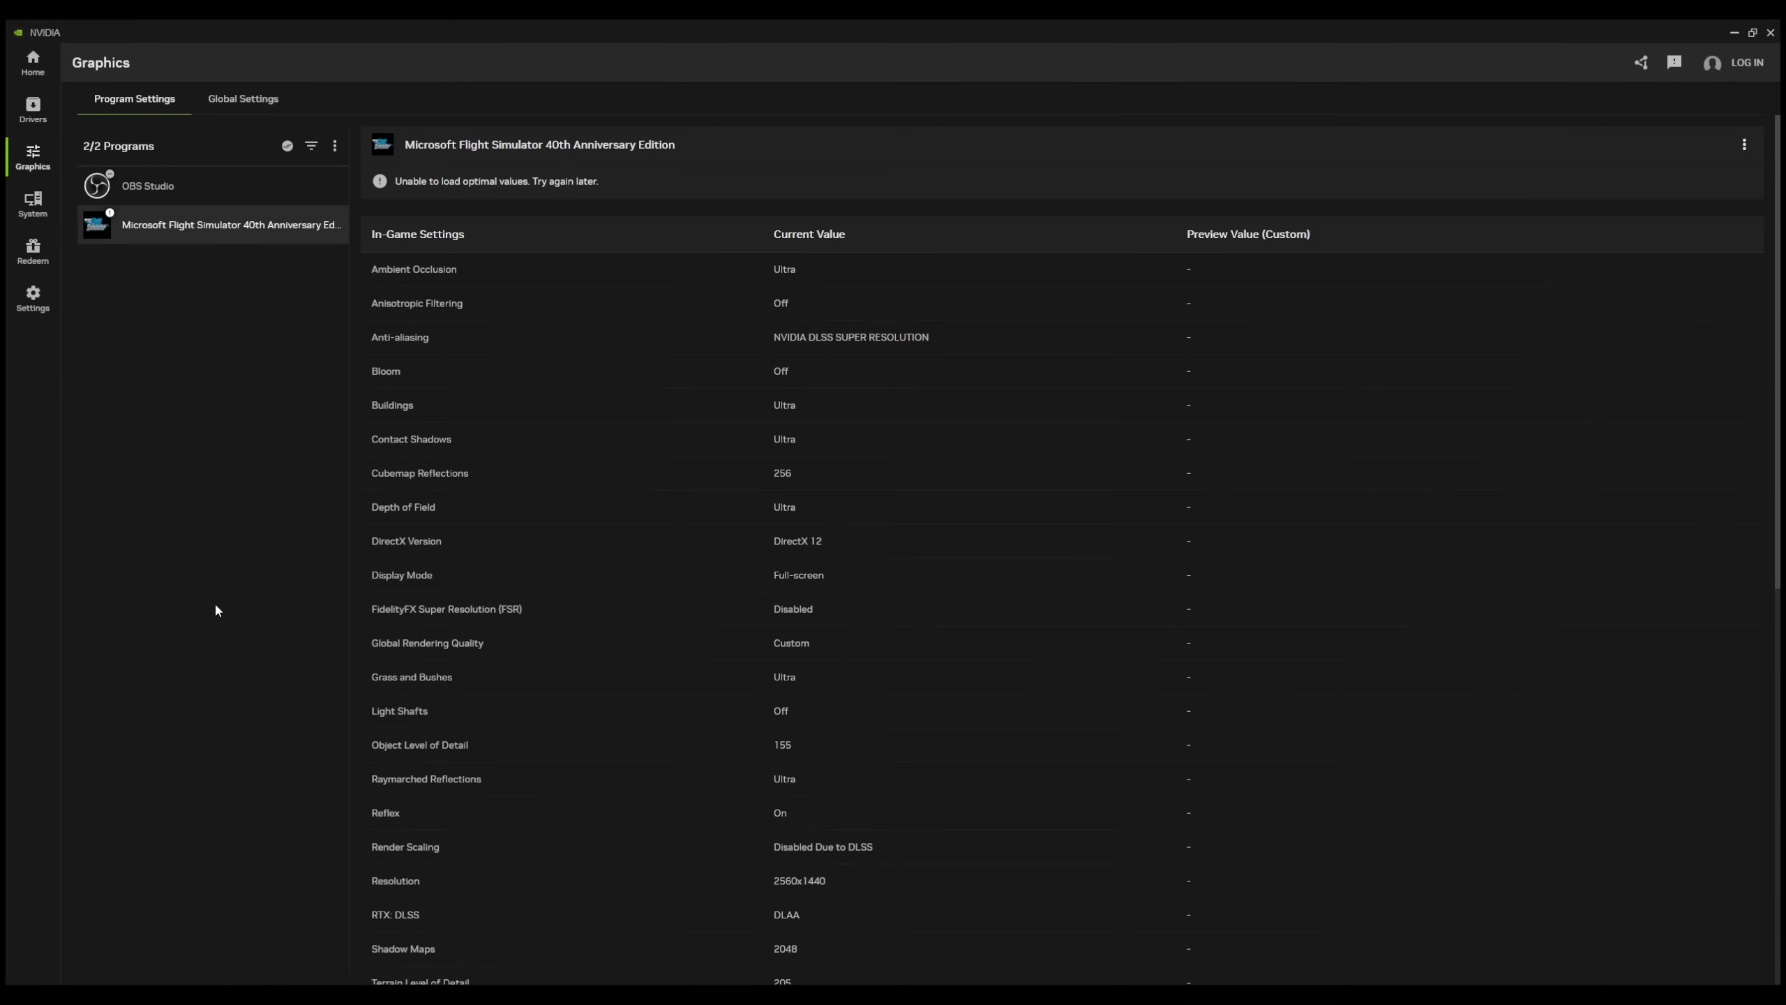
pyautogui.scroll(-10, 1053, 366)
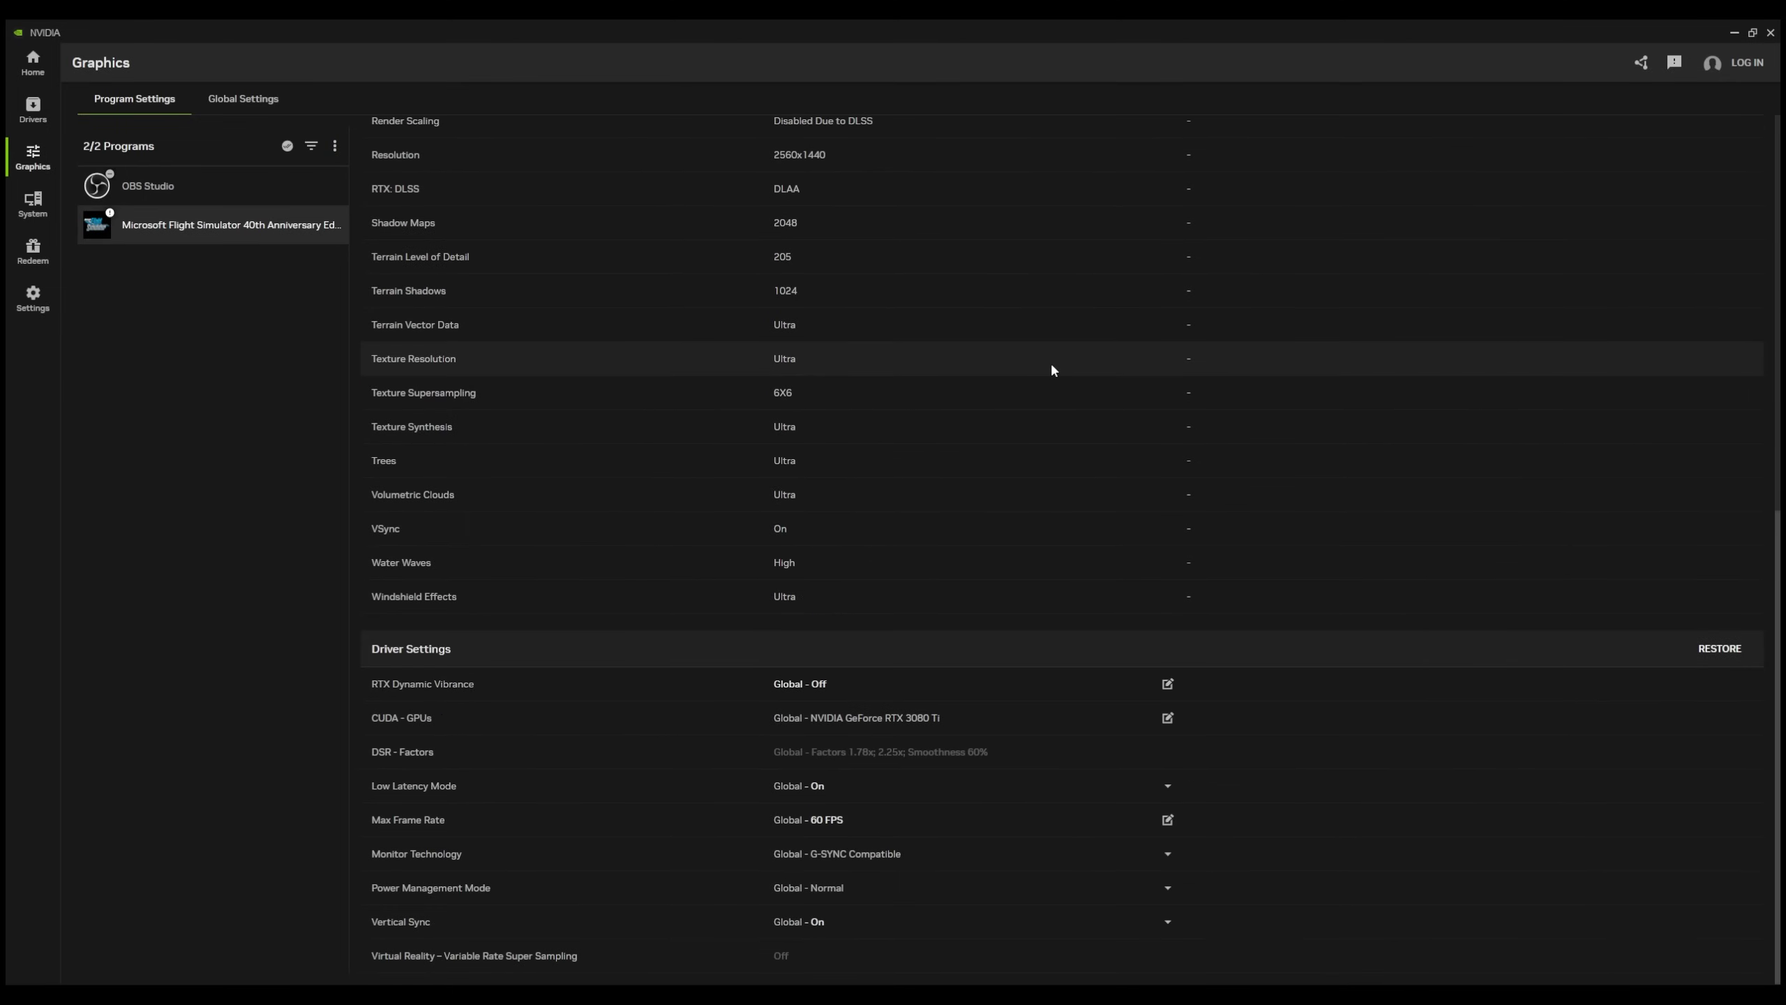
pyautogui.scroll(10, 1061, 387)
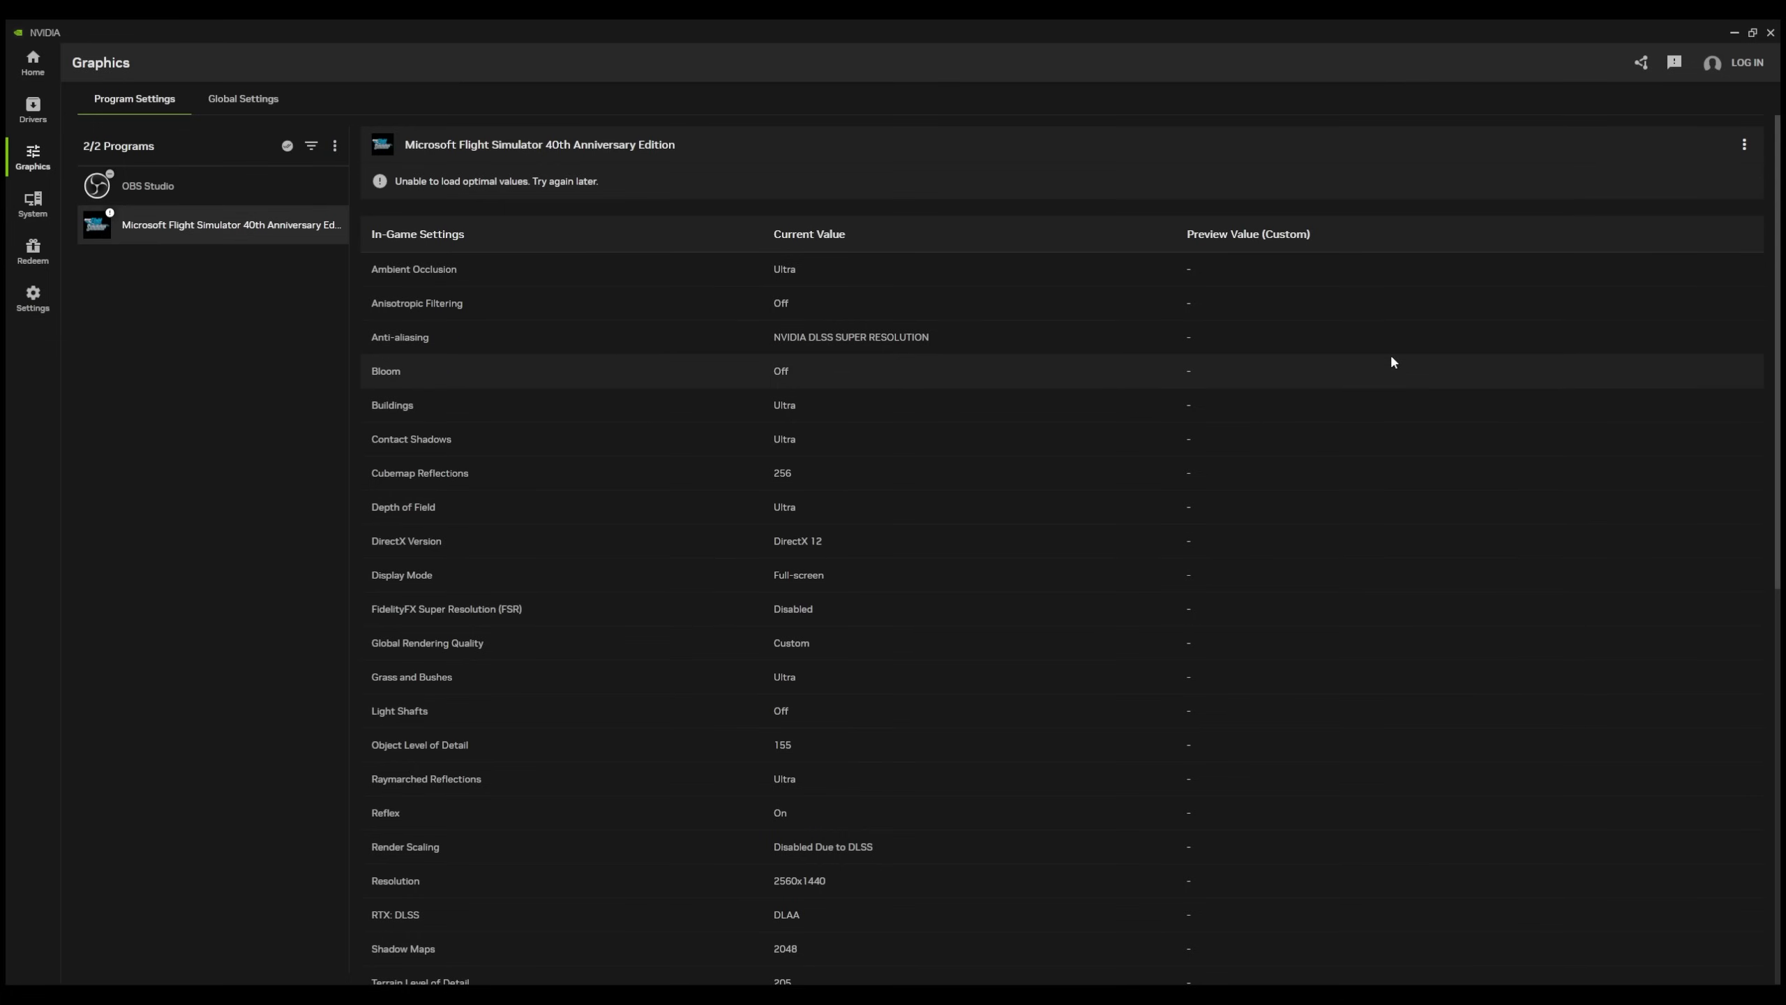
pyautogui.scroll(-5, 1391, 360)
pyautogui.scroll(5, 1392, 358)
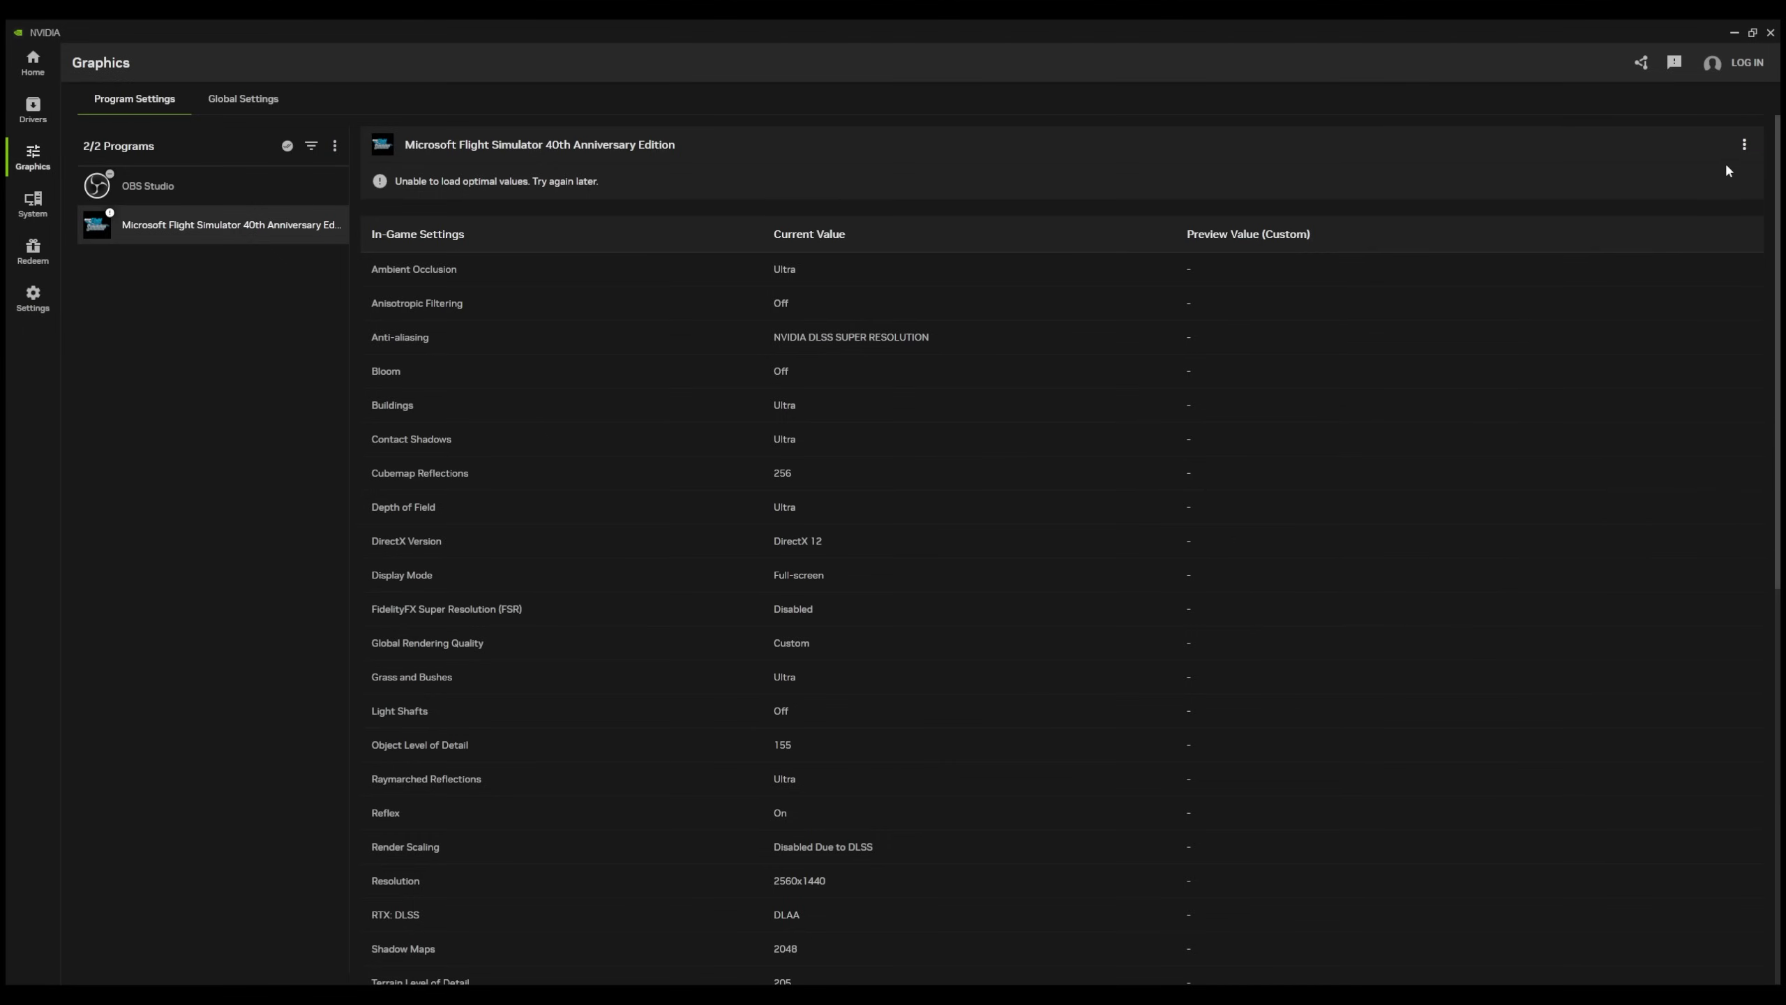
pyautogui.click(1747, 144)
pyautogui.click(1747, 145)
# Review the DSR - Factors options in Global Settings and cancel, keeping 1.78x, 2.25x at 60% smoothness.
pyautogui.click(259, 103)
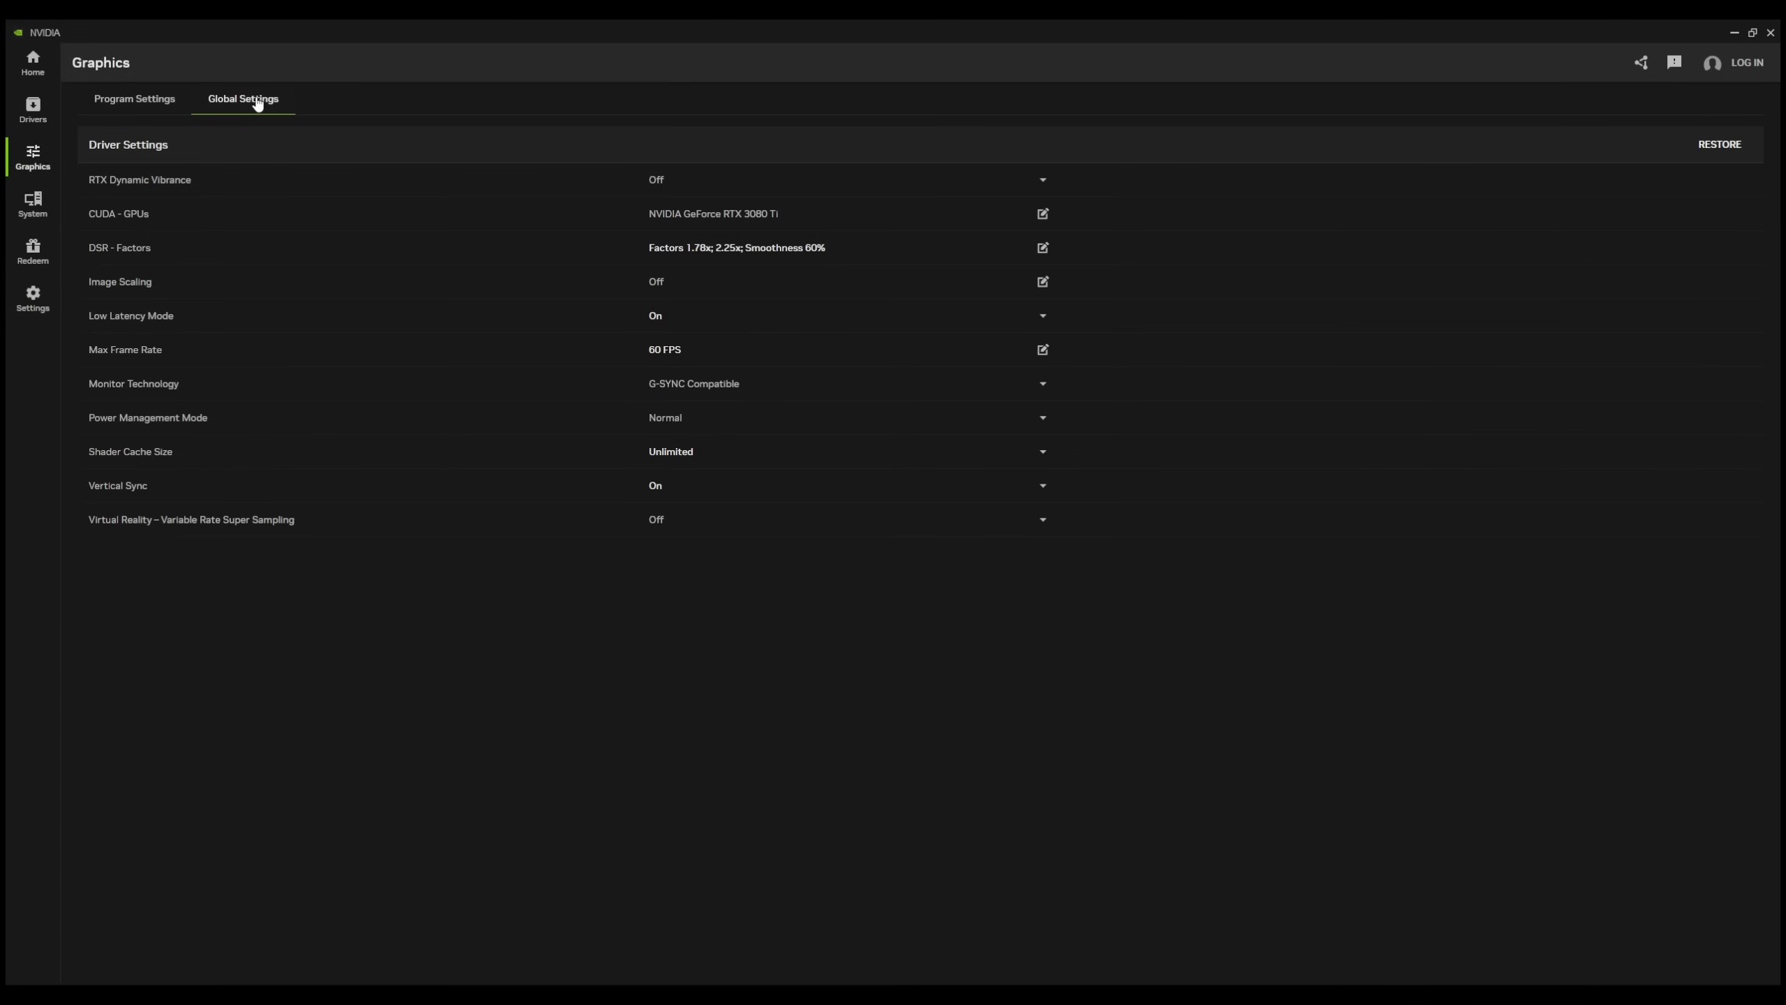
pyautogui.click(937, 251)
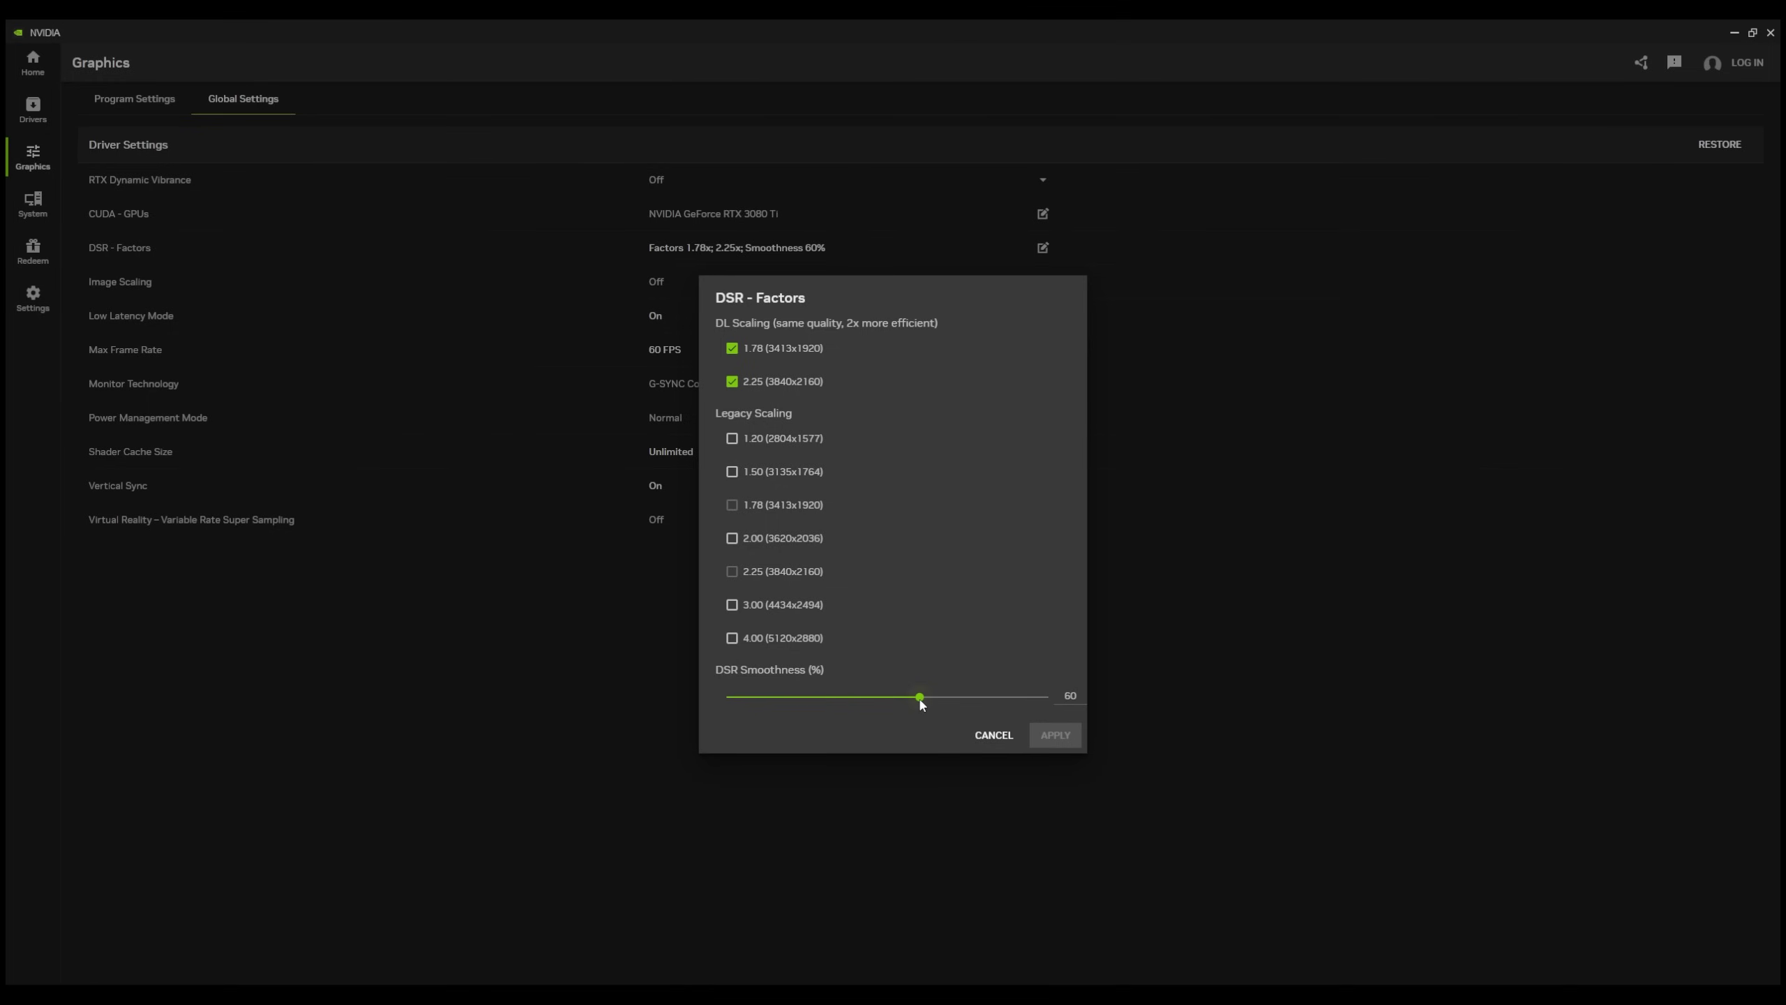
pyautogui.click(993, 736)
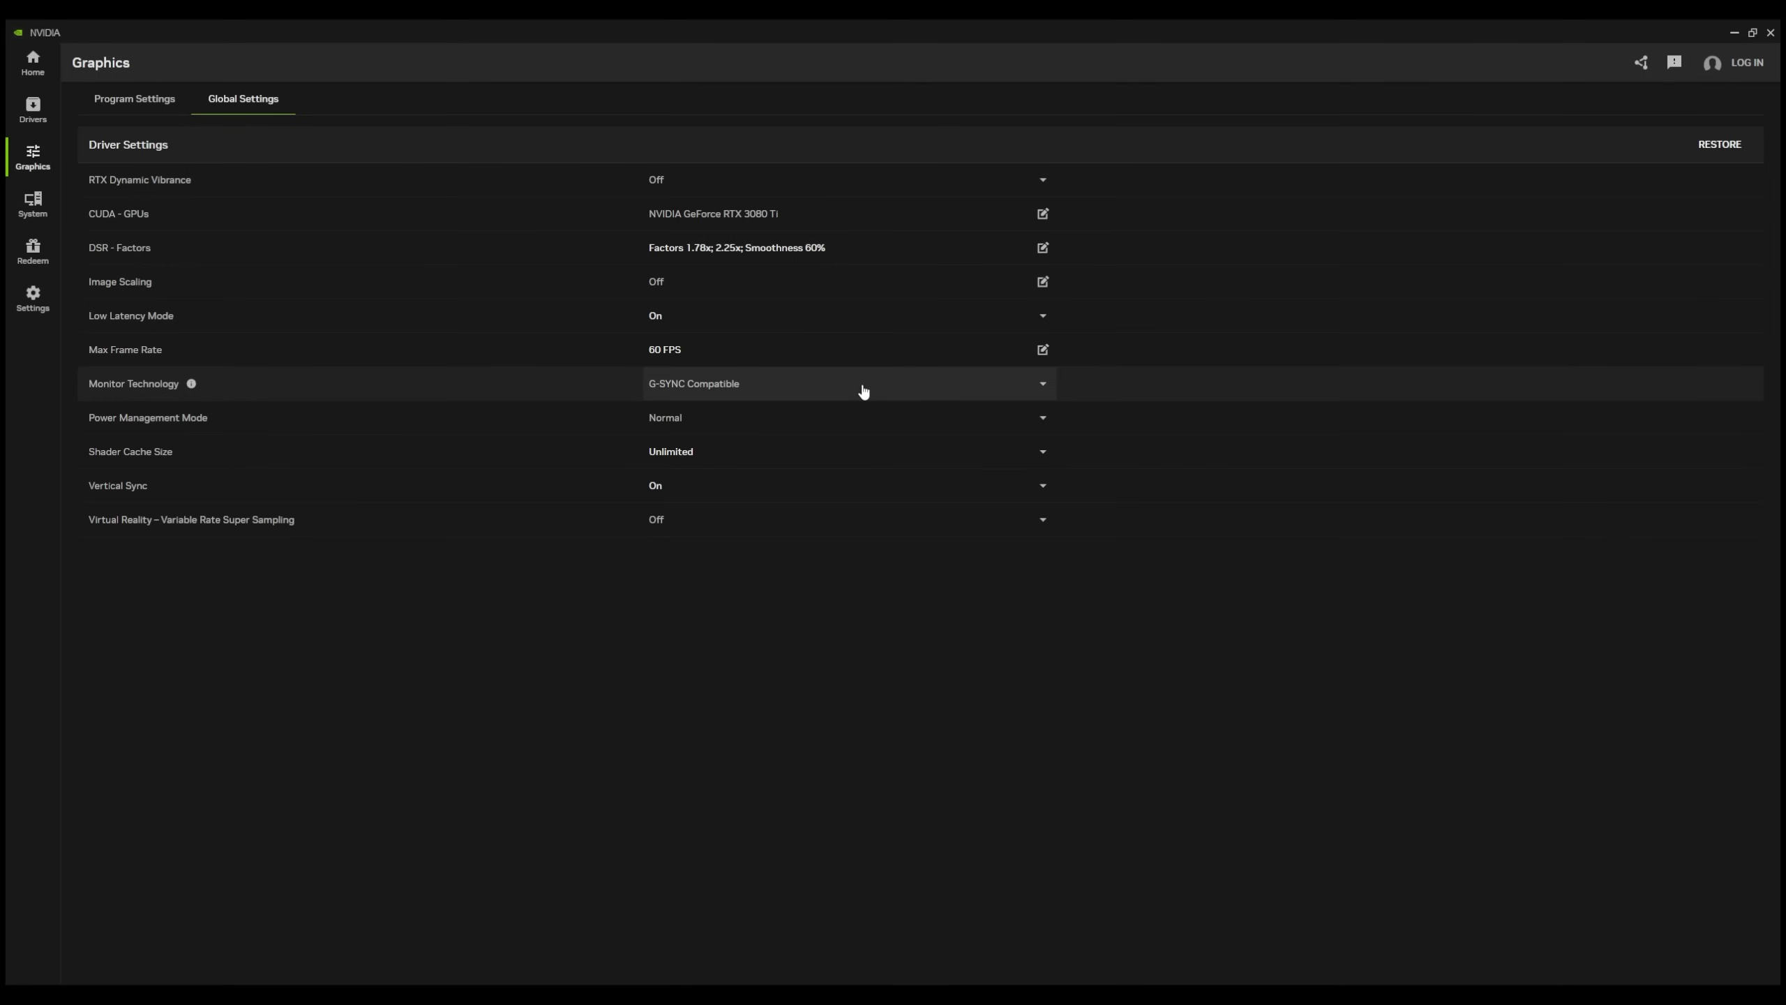
pyautogui.click(854, 421)
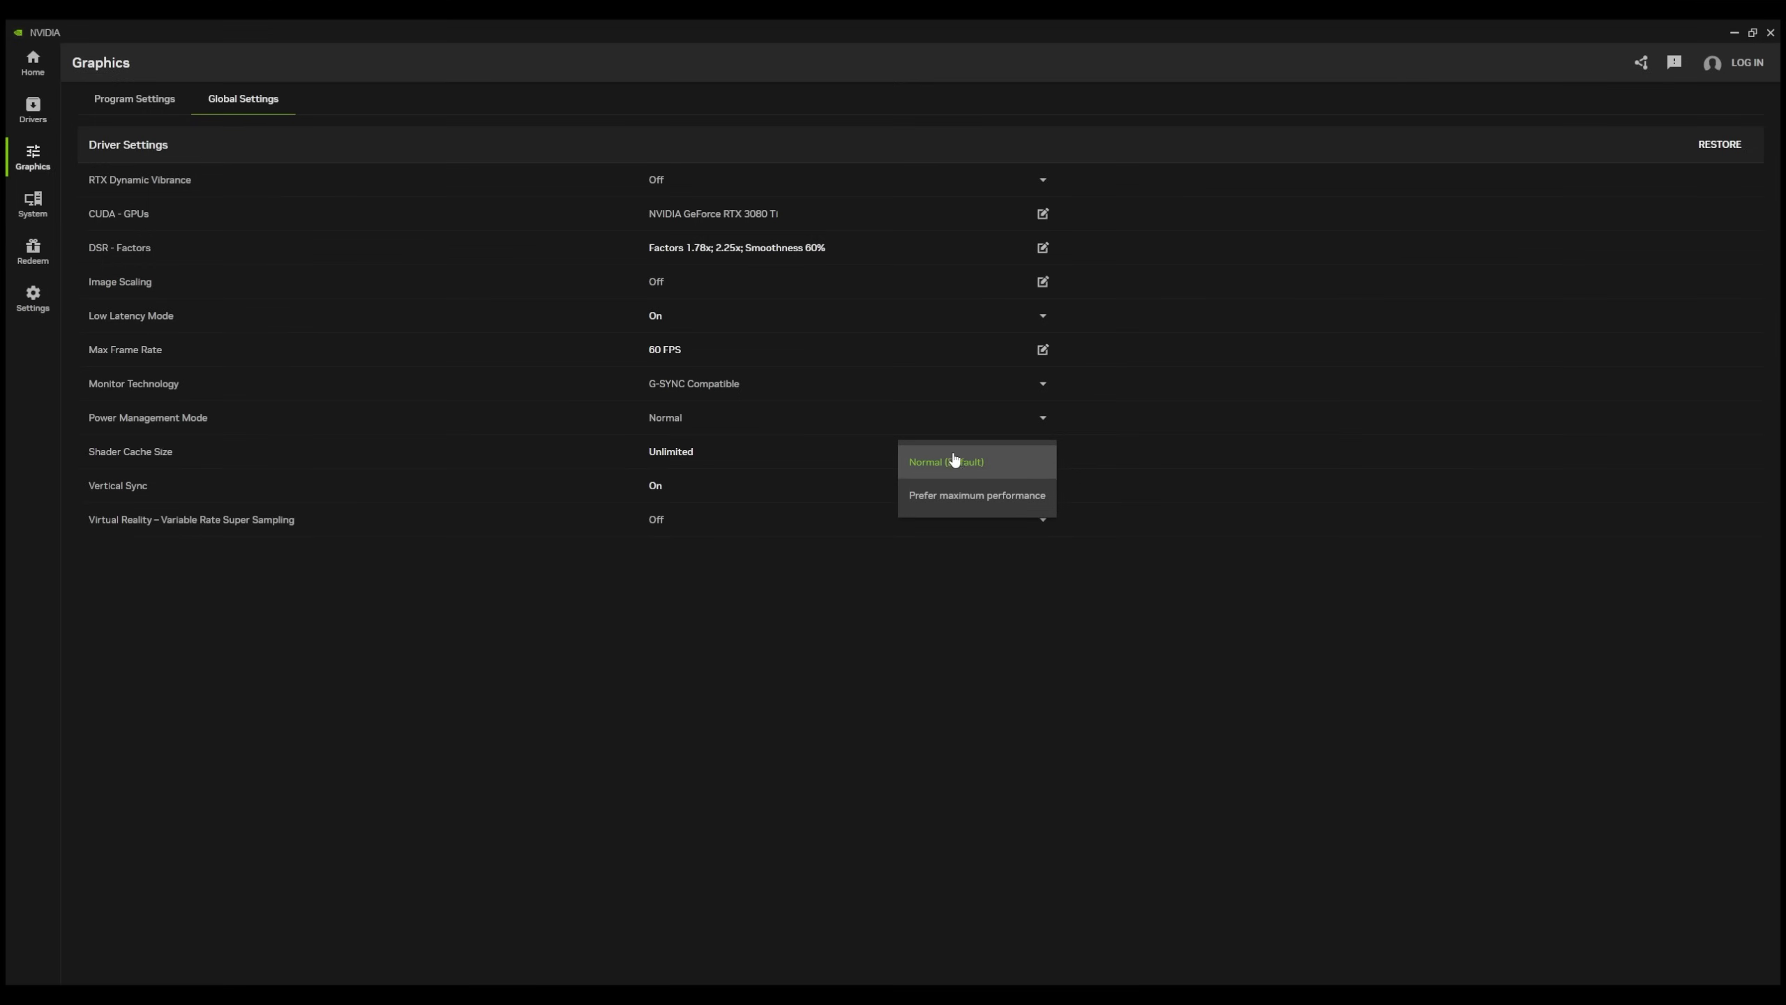
pyautogui.click(750, 584)
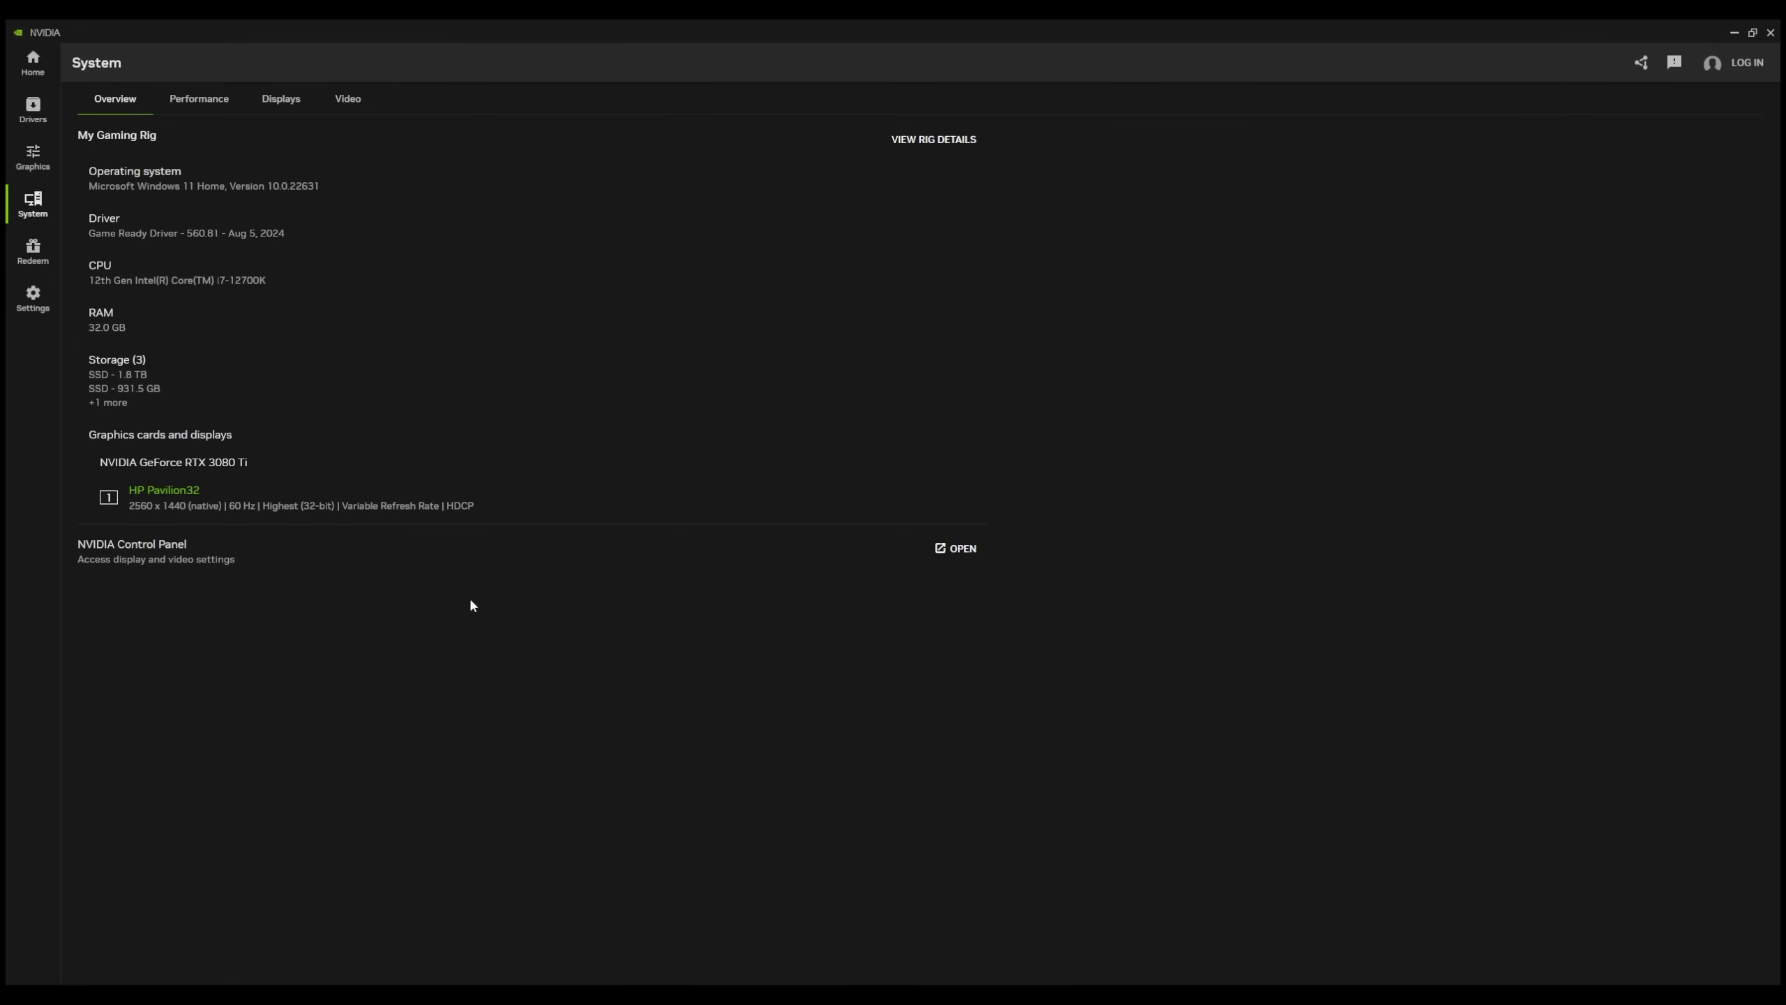
# Browse the System Performance and Displays tabs, ending on Video's RTX Video Enhancements.
pyautogui.click(209, 104)
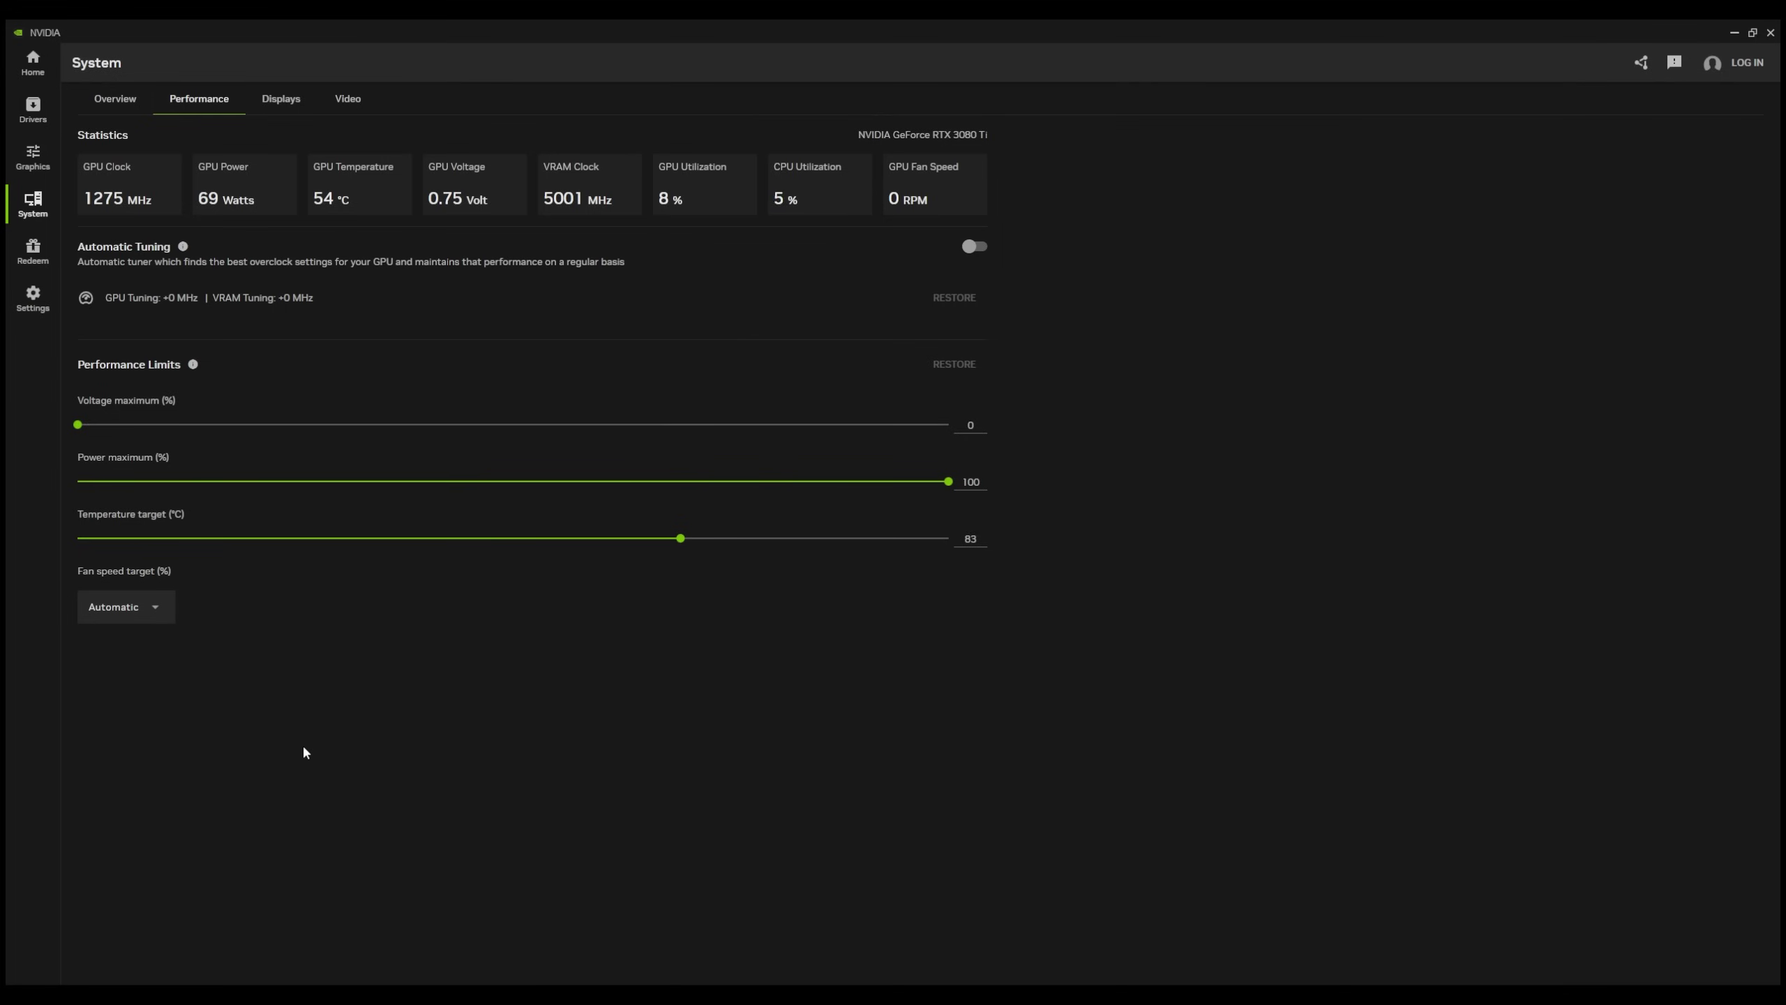
pyautogui.click(280, 99)
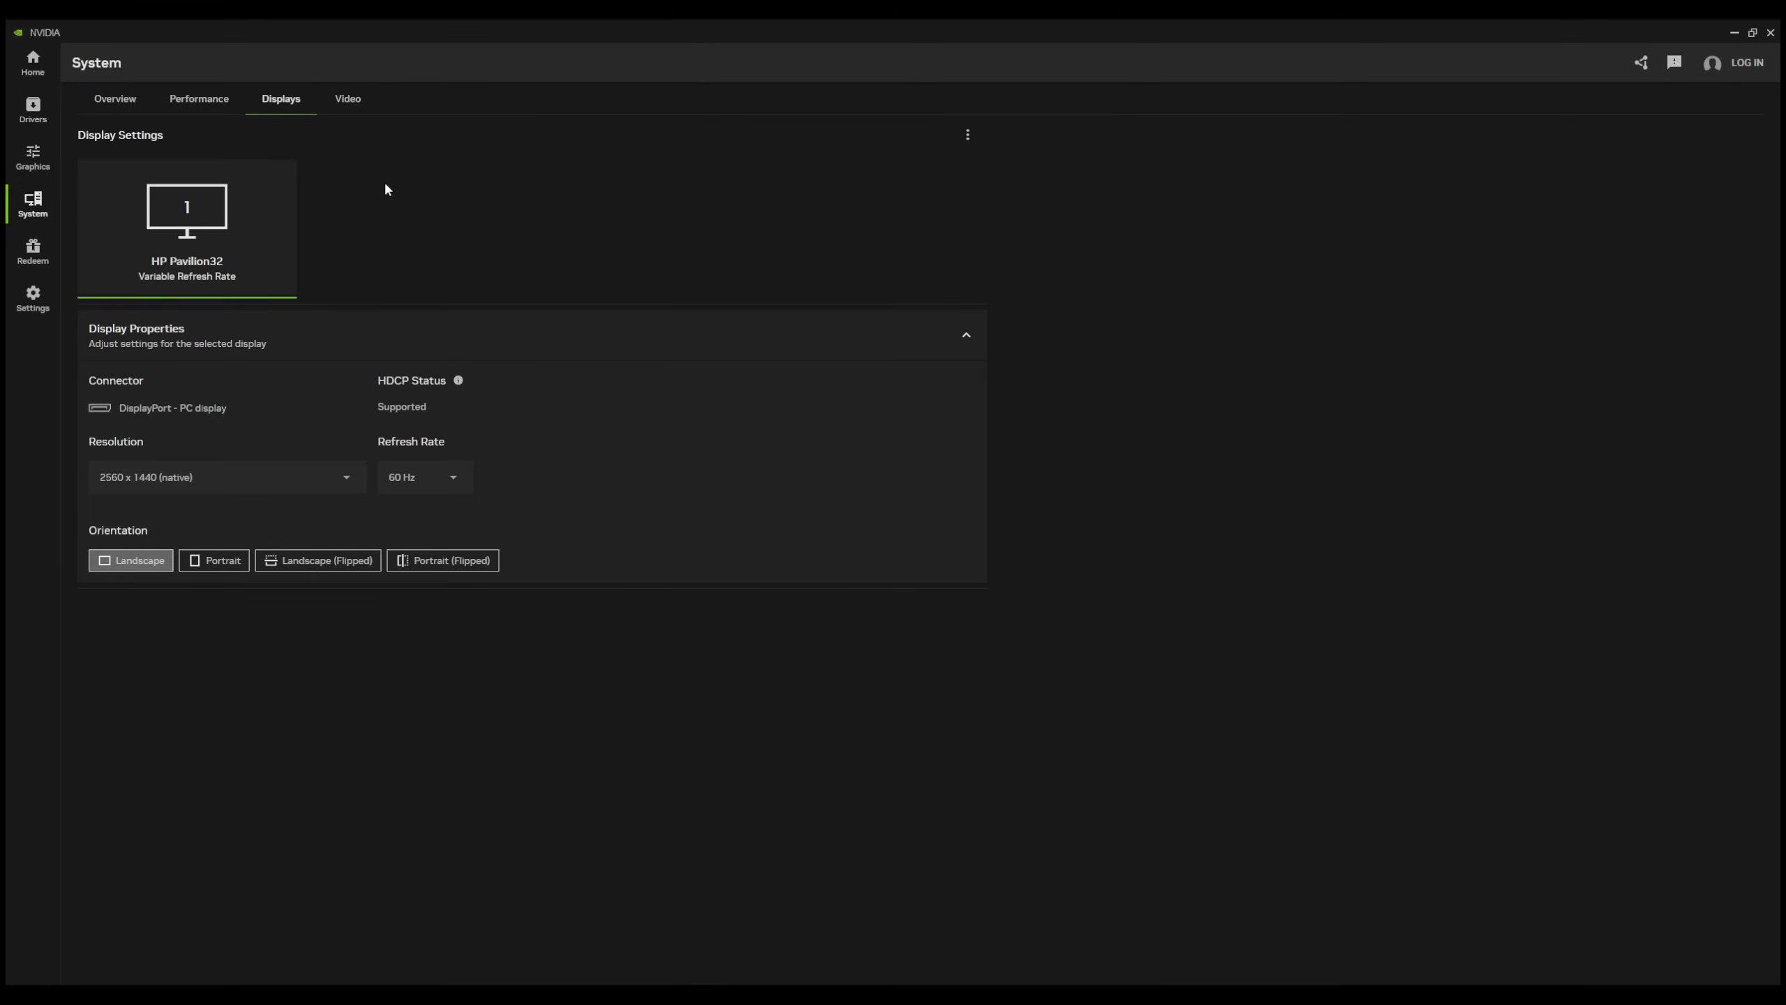
pyautogui.click(352, 98)
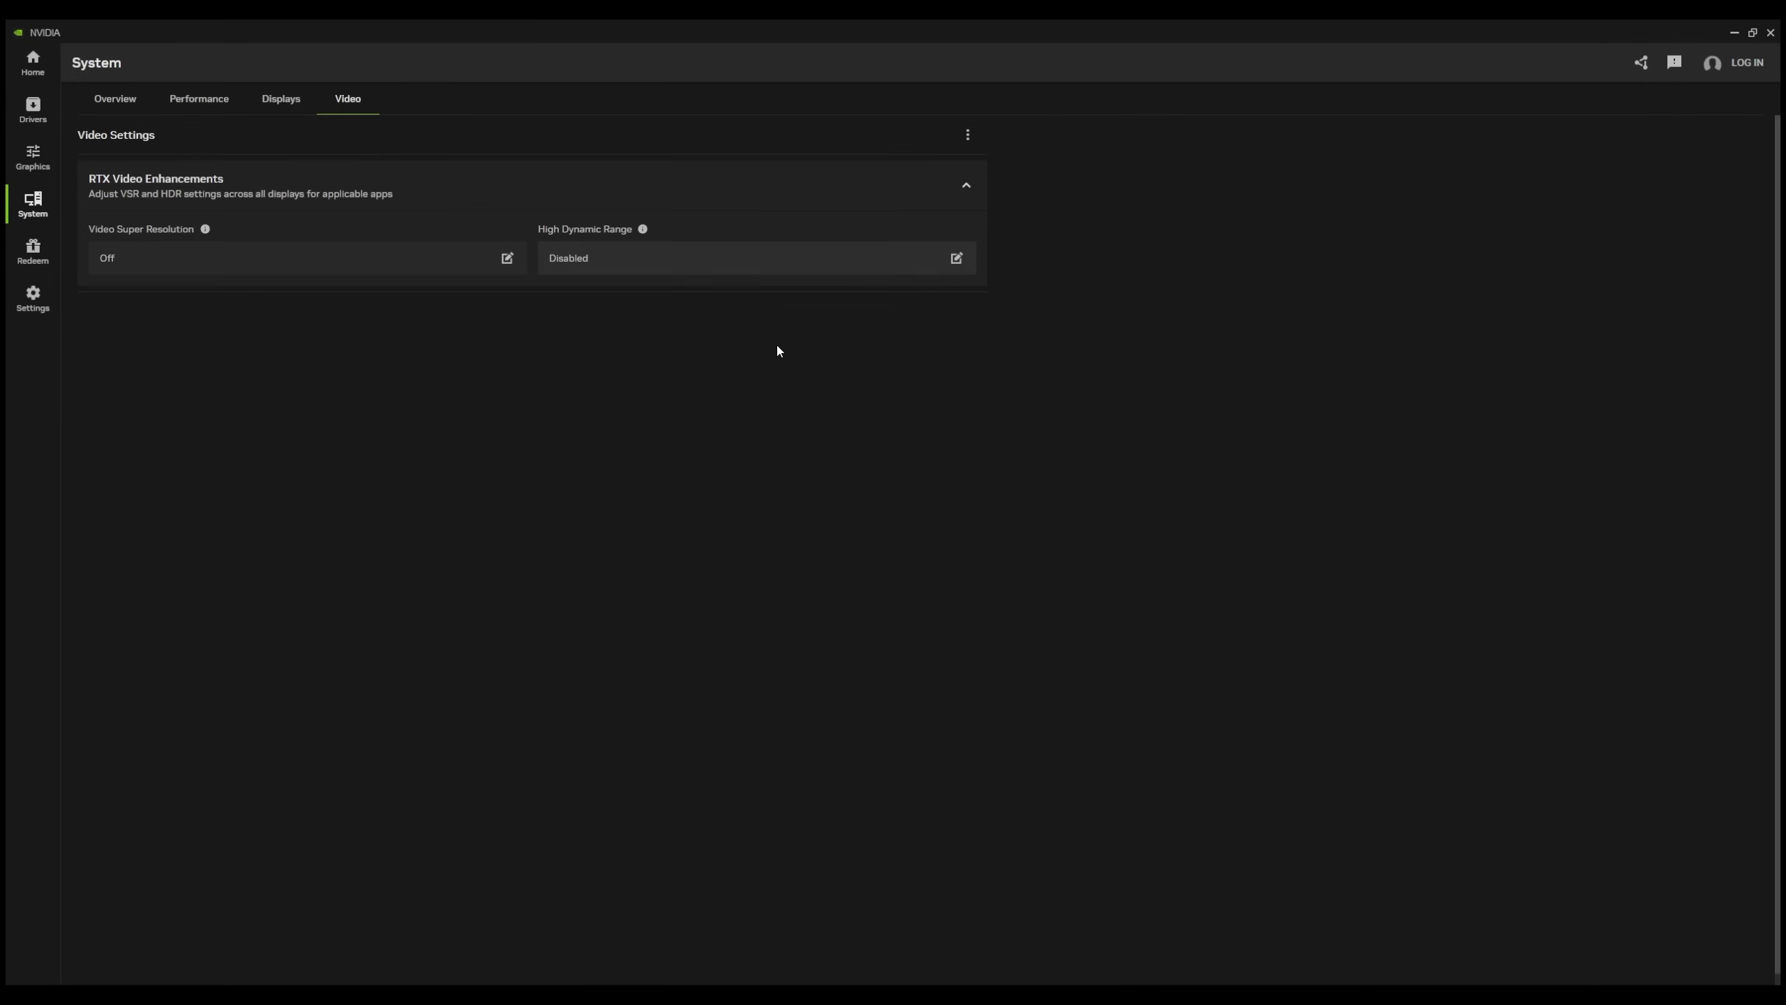
# View the game scan locations, then the Notifications and About tabs in Settings.
pyautogui.click(38, 303)
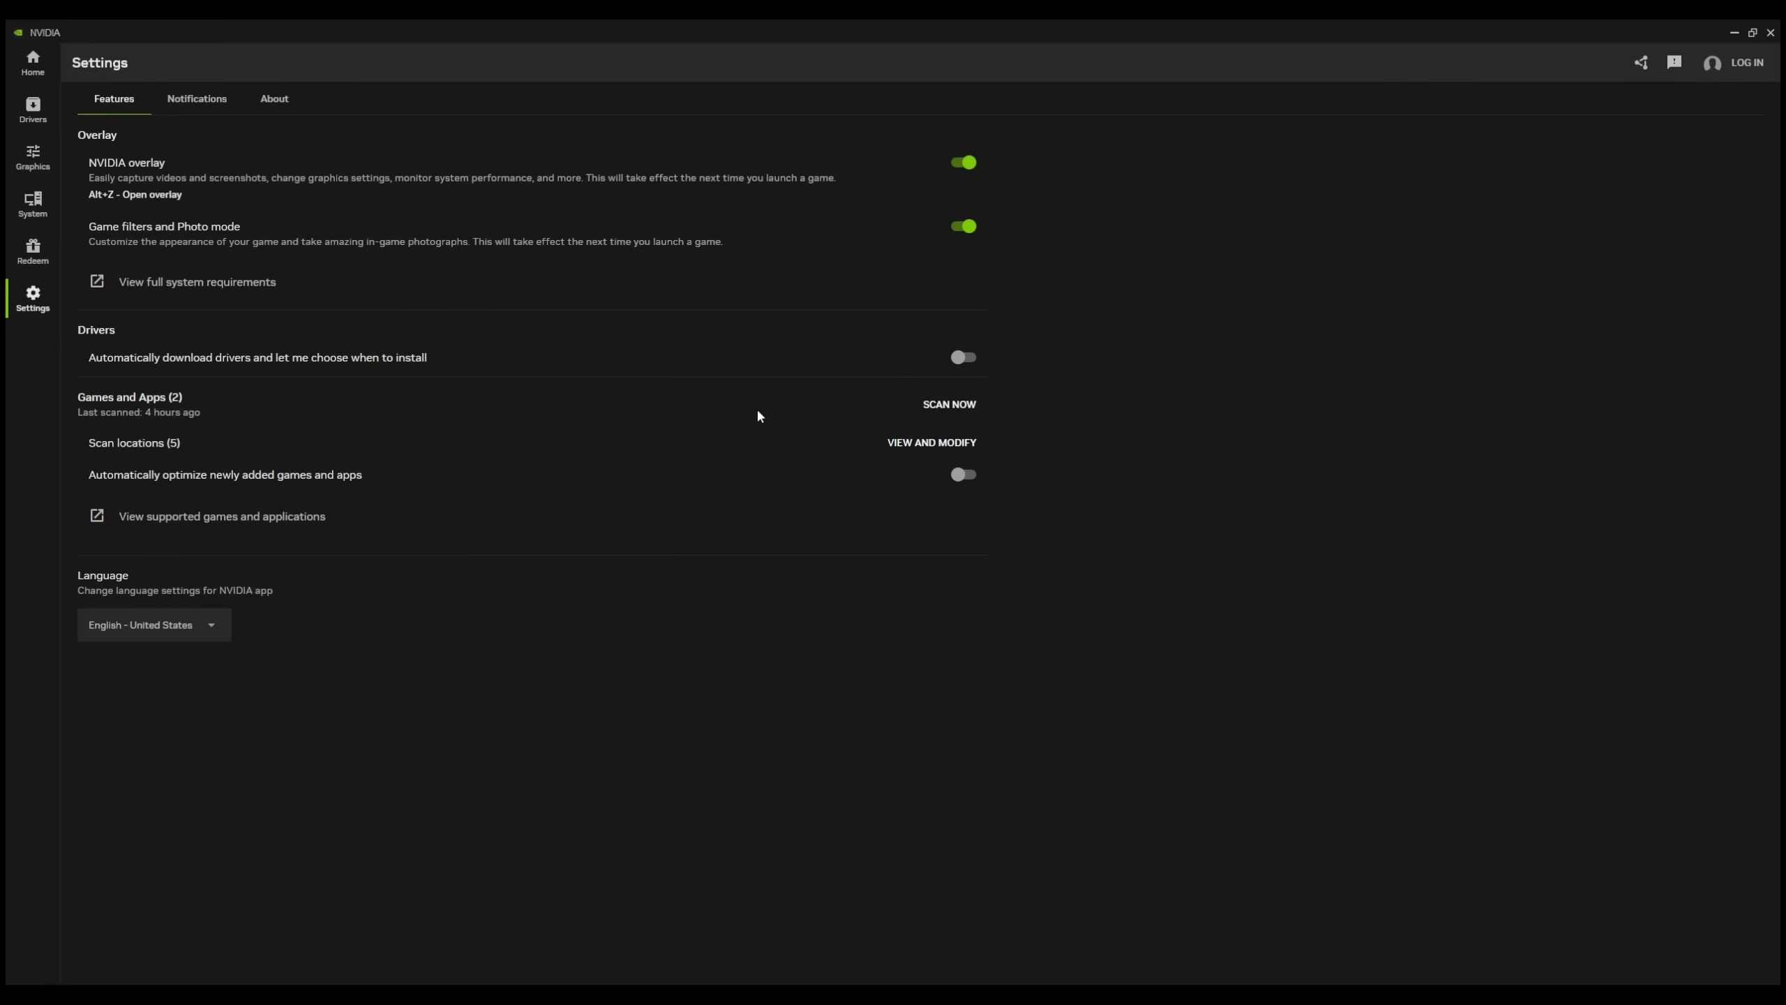
pyautogui.click(928, 445)
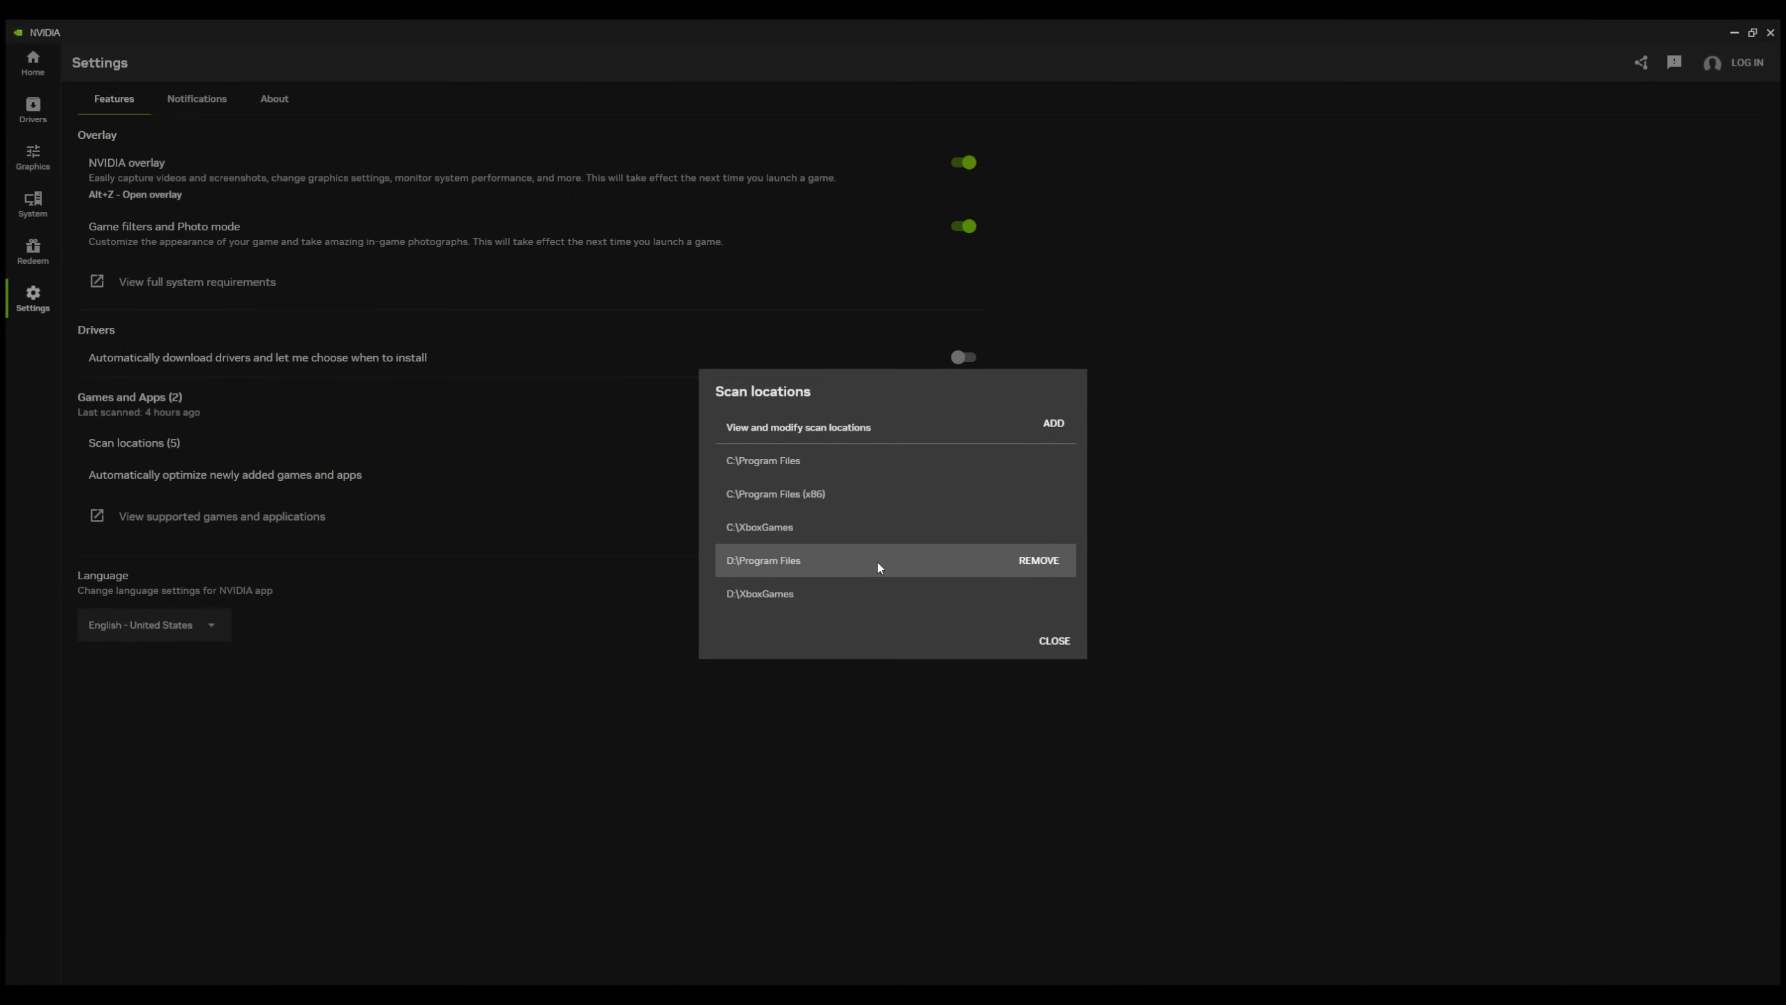
pyautogui.click(1072, 641)
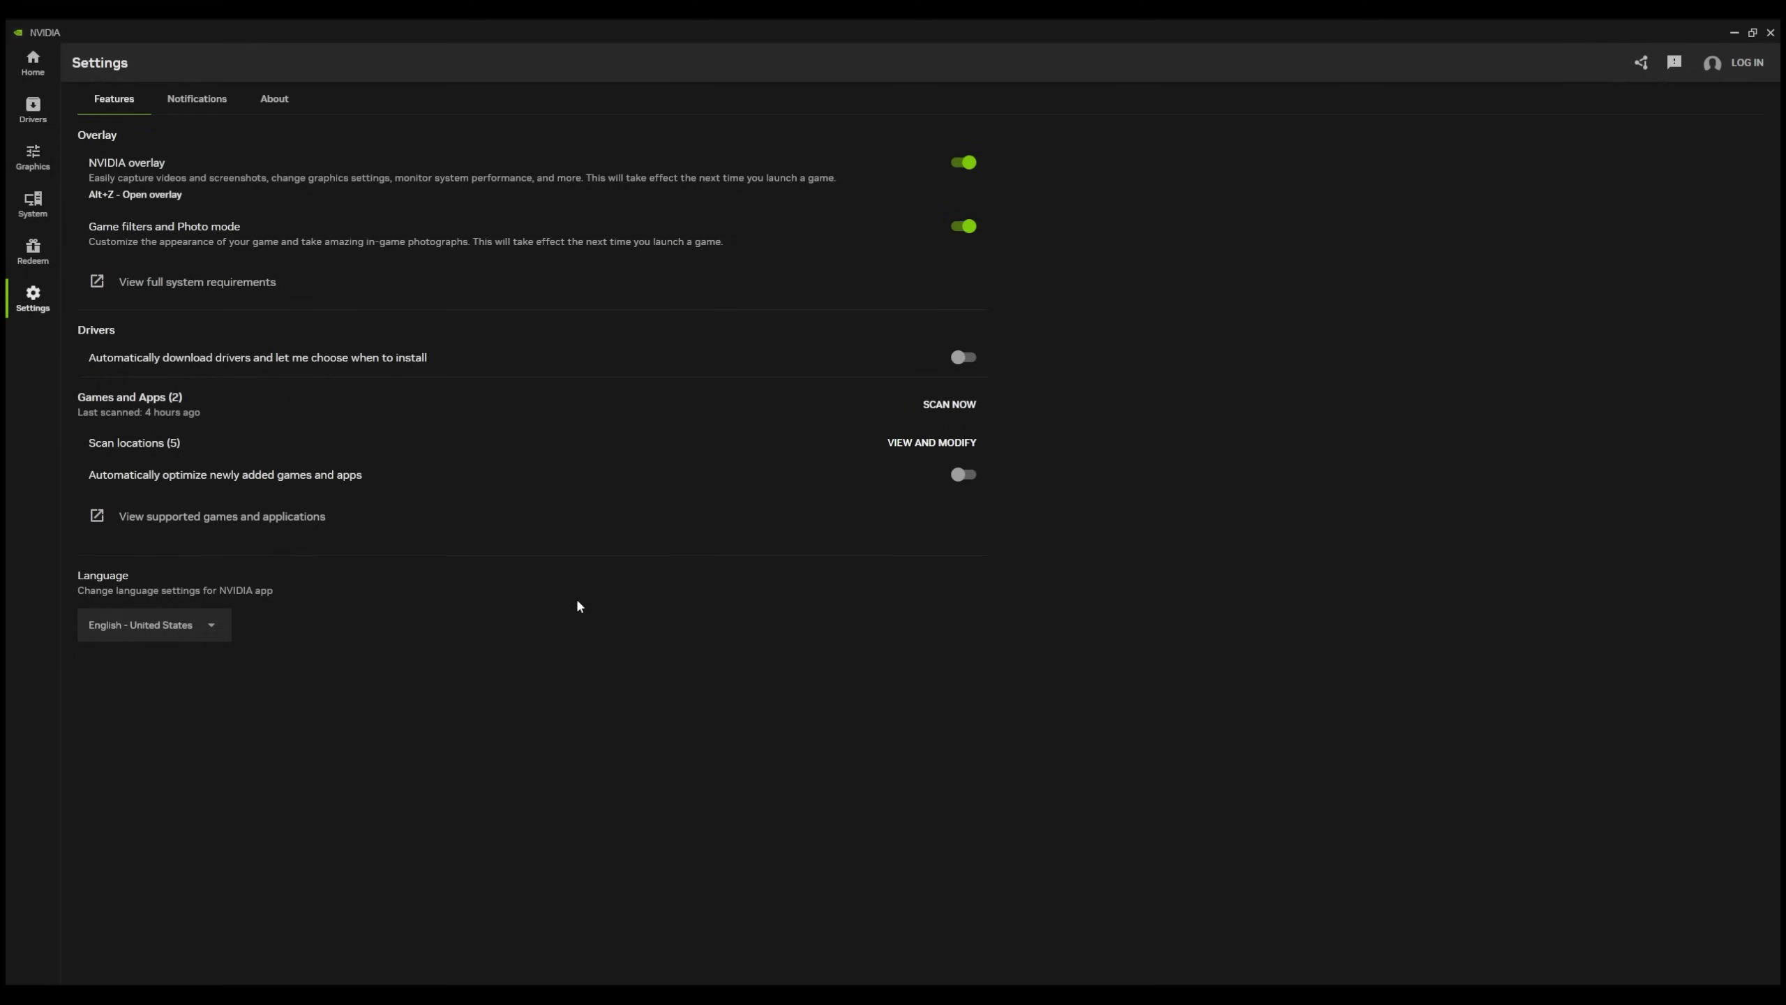
pyautogui.click(196, 98)
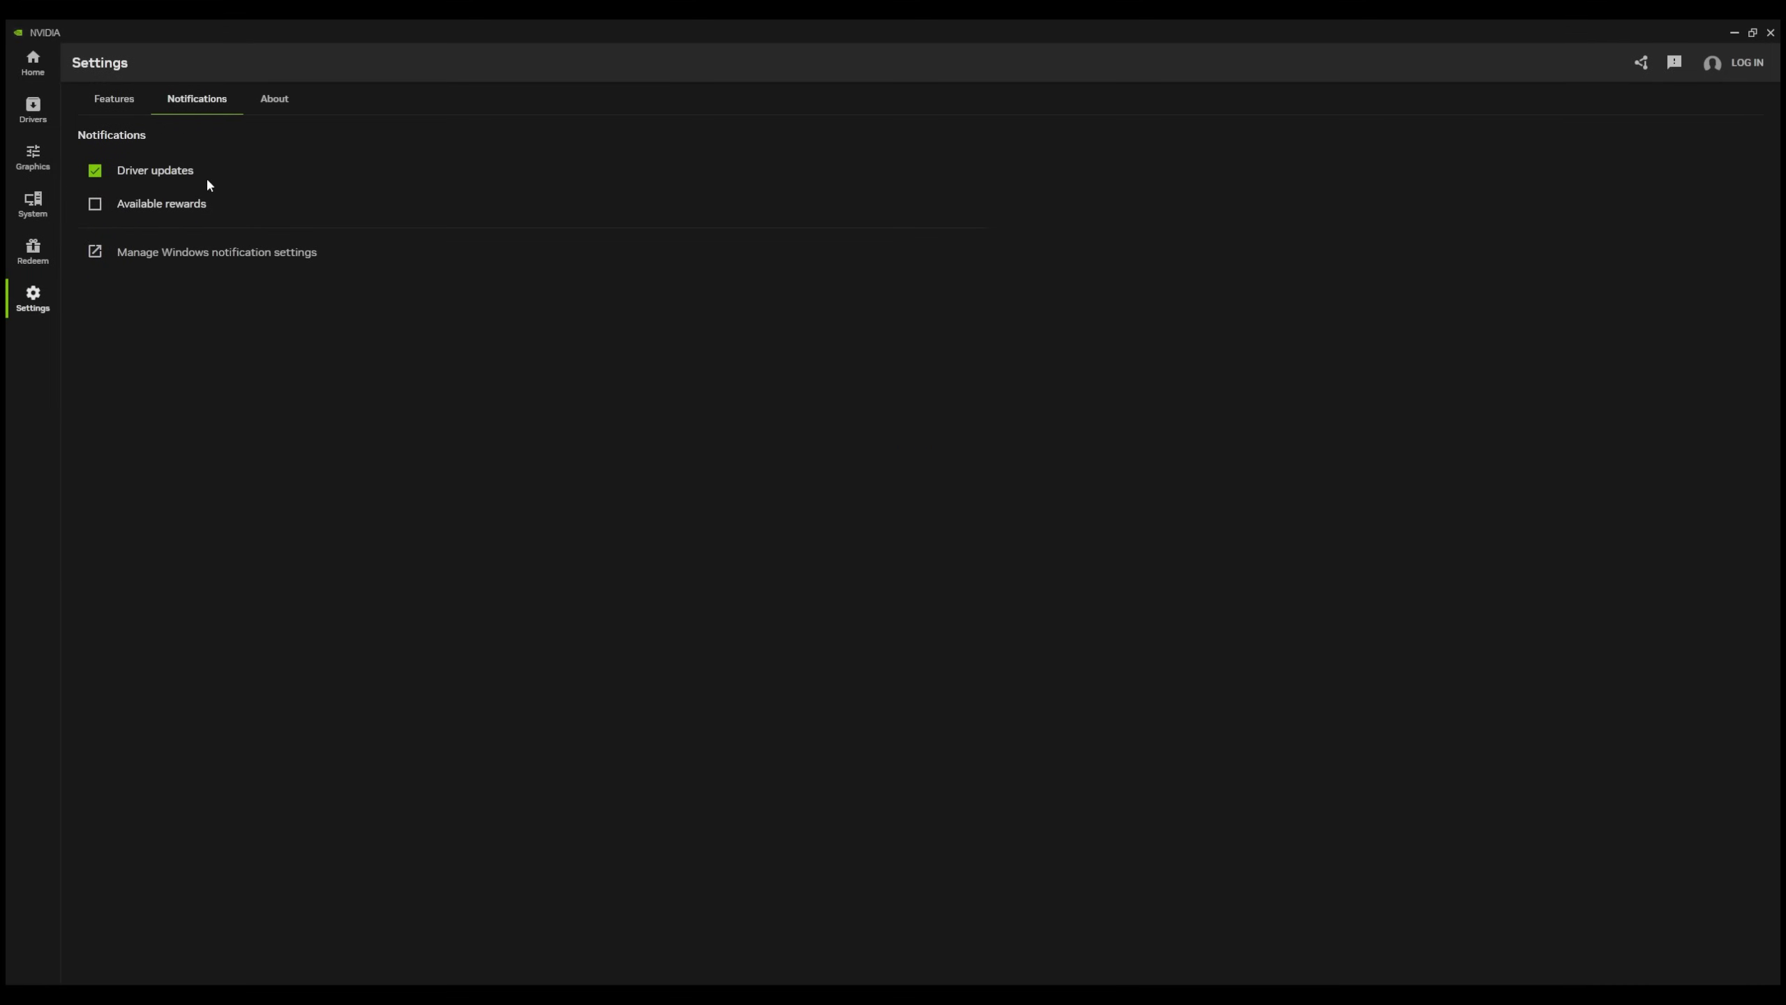
pyautogui.click(277, 102)
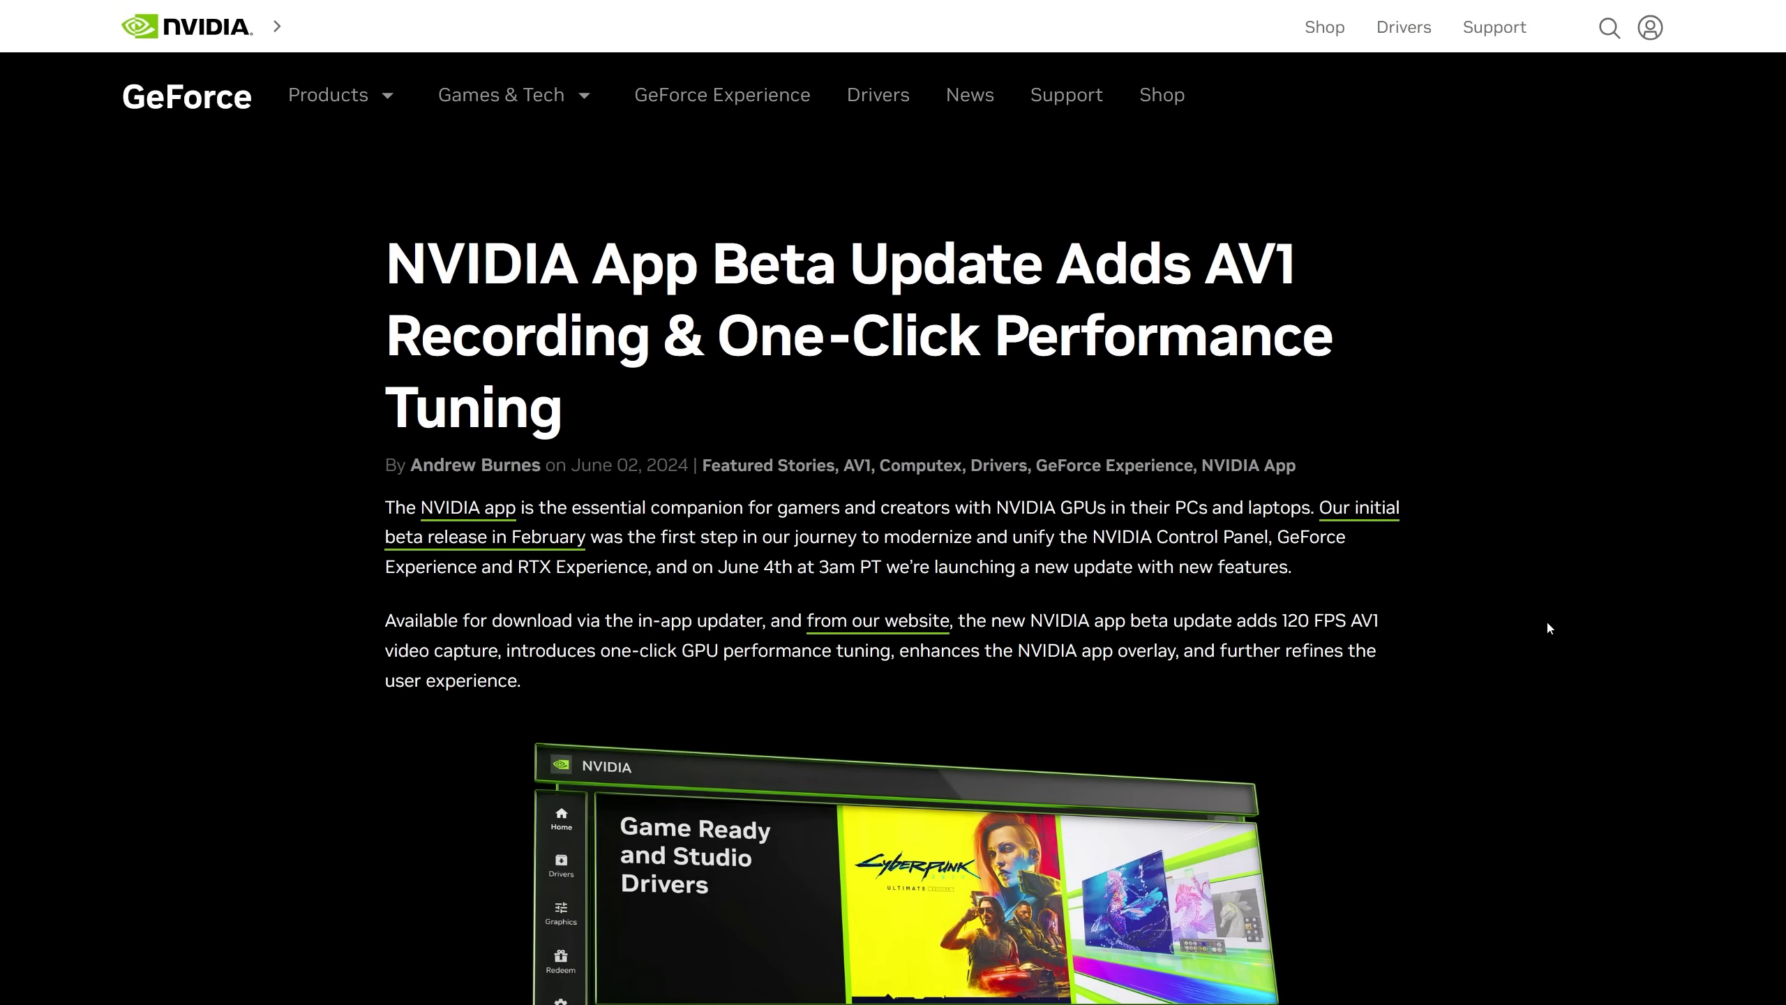
# Highlight the sentence stating Automatic Tuning won't damage the GPU or void its warranty.
pyautogui.scroll(-20, 1548, 628)
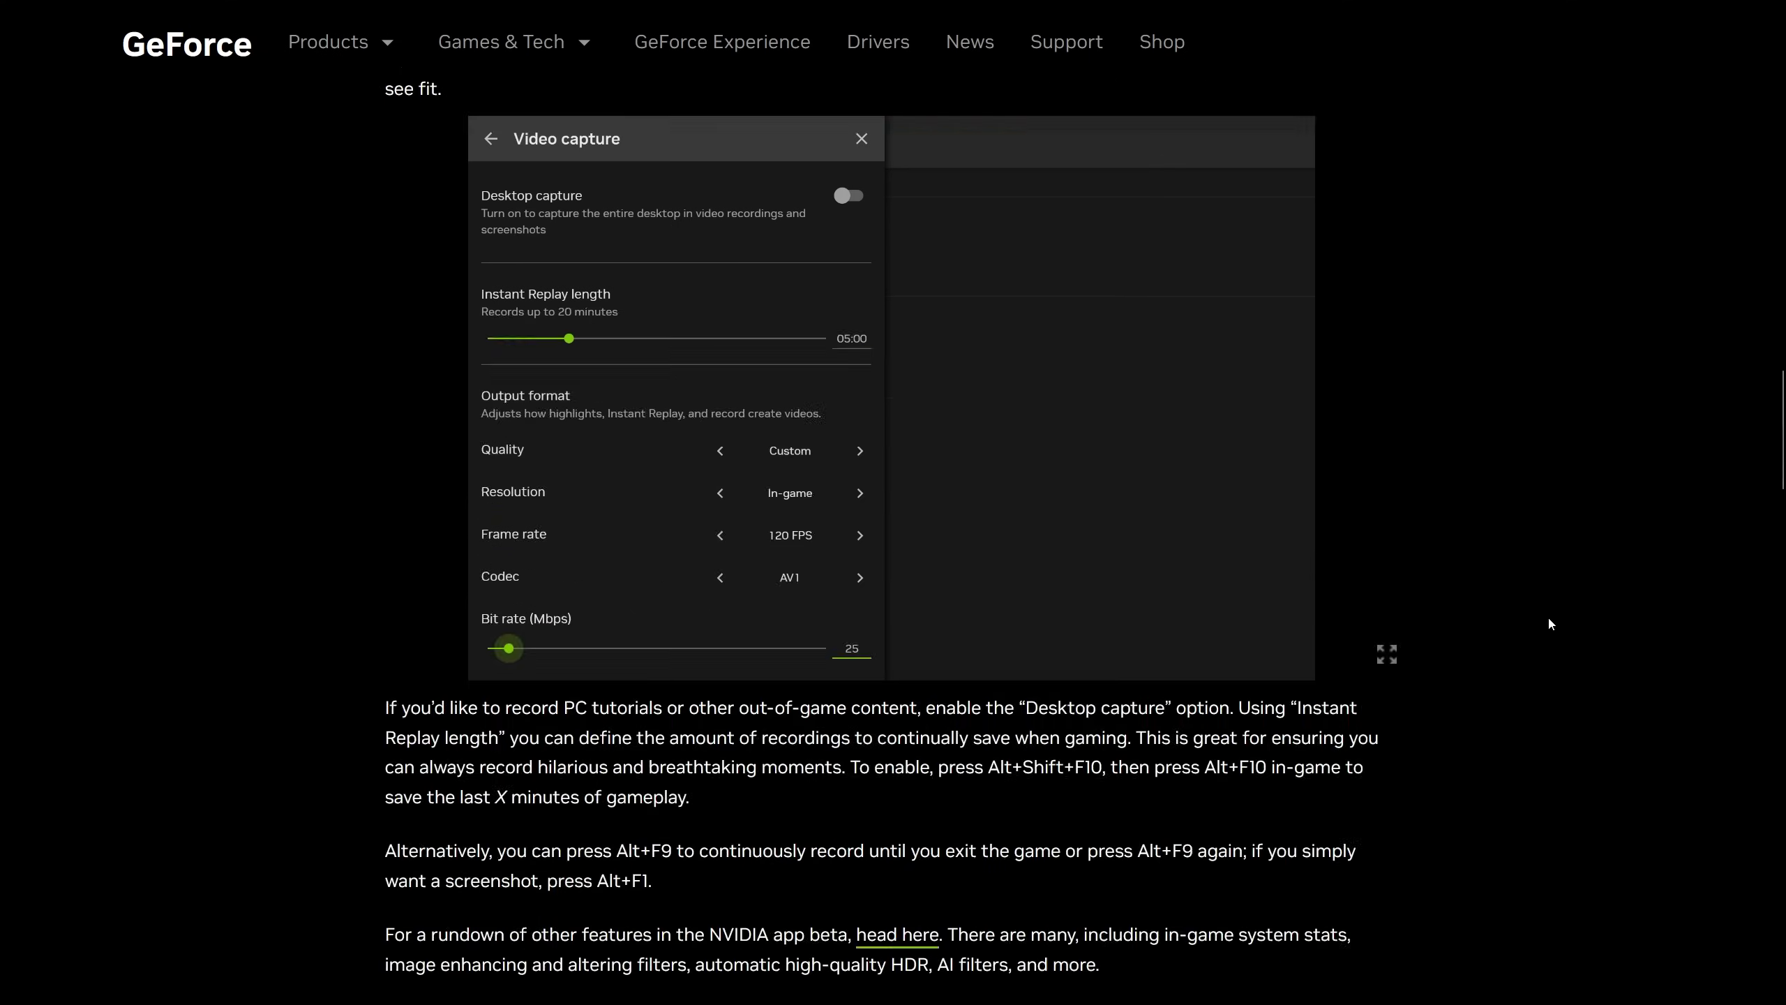
pyautogui.scroll(-20, 1548, 624)
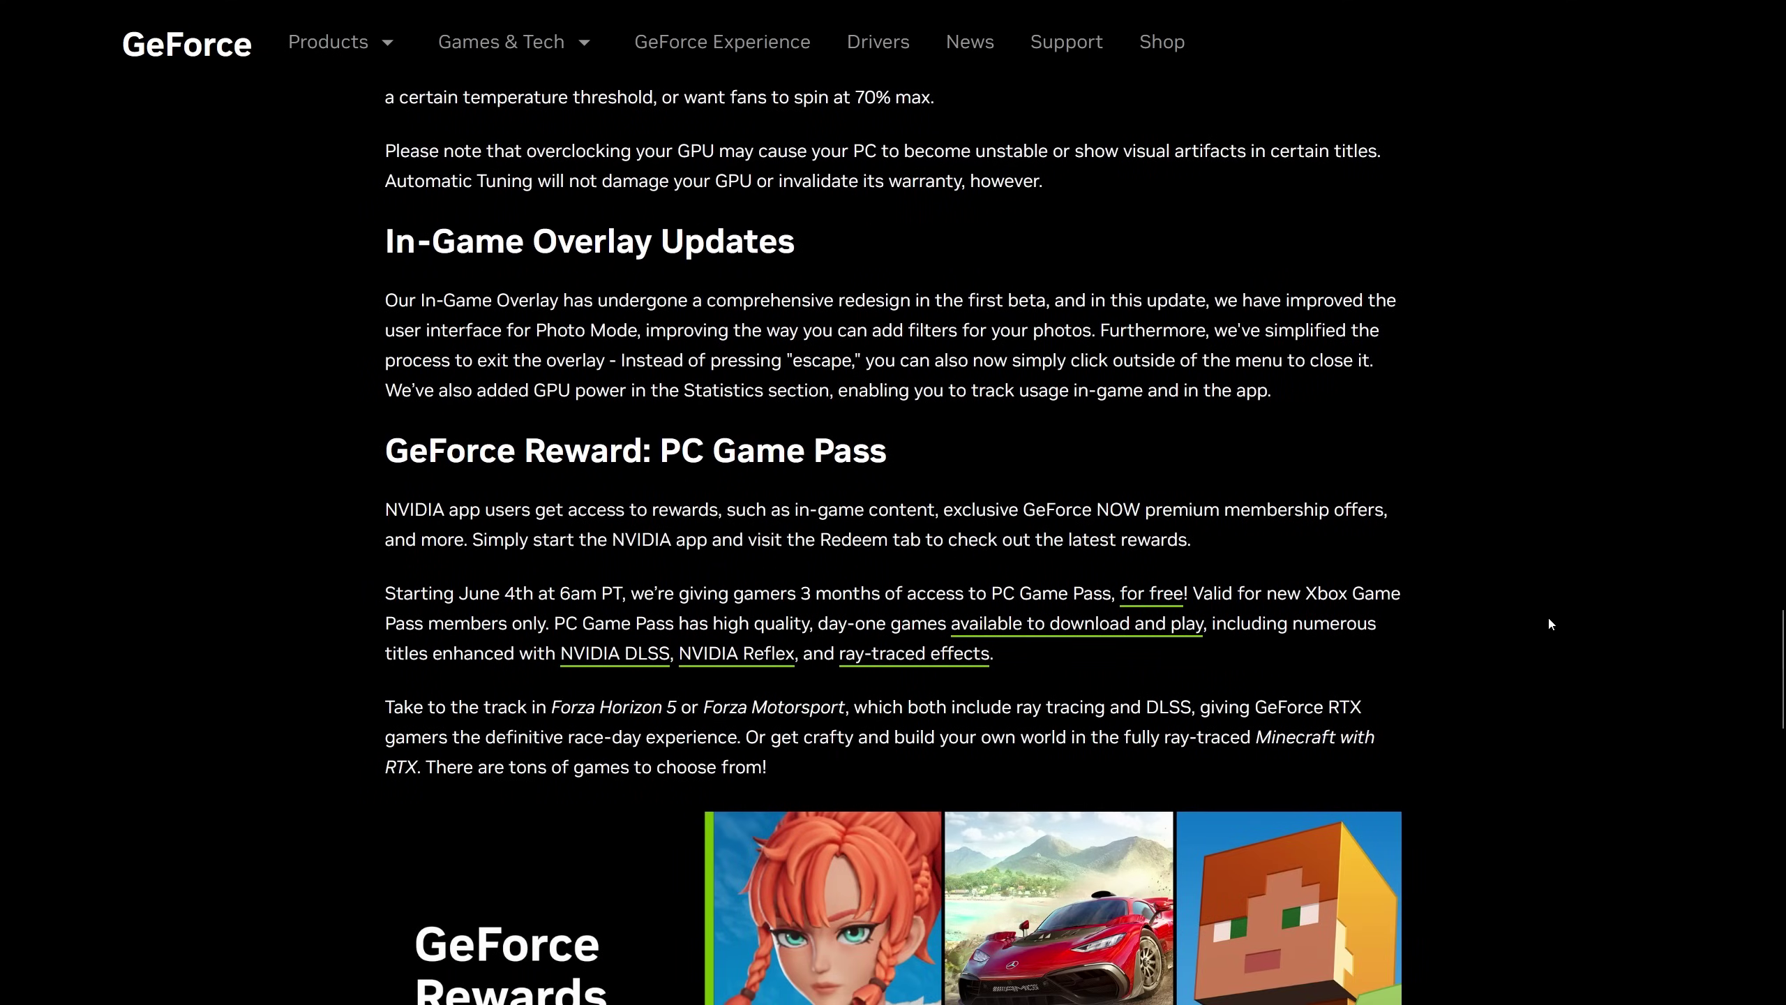
pyautogui.scroll(5, 1550, 624)
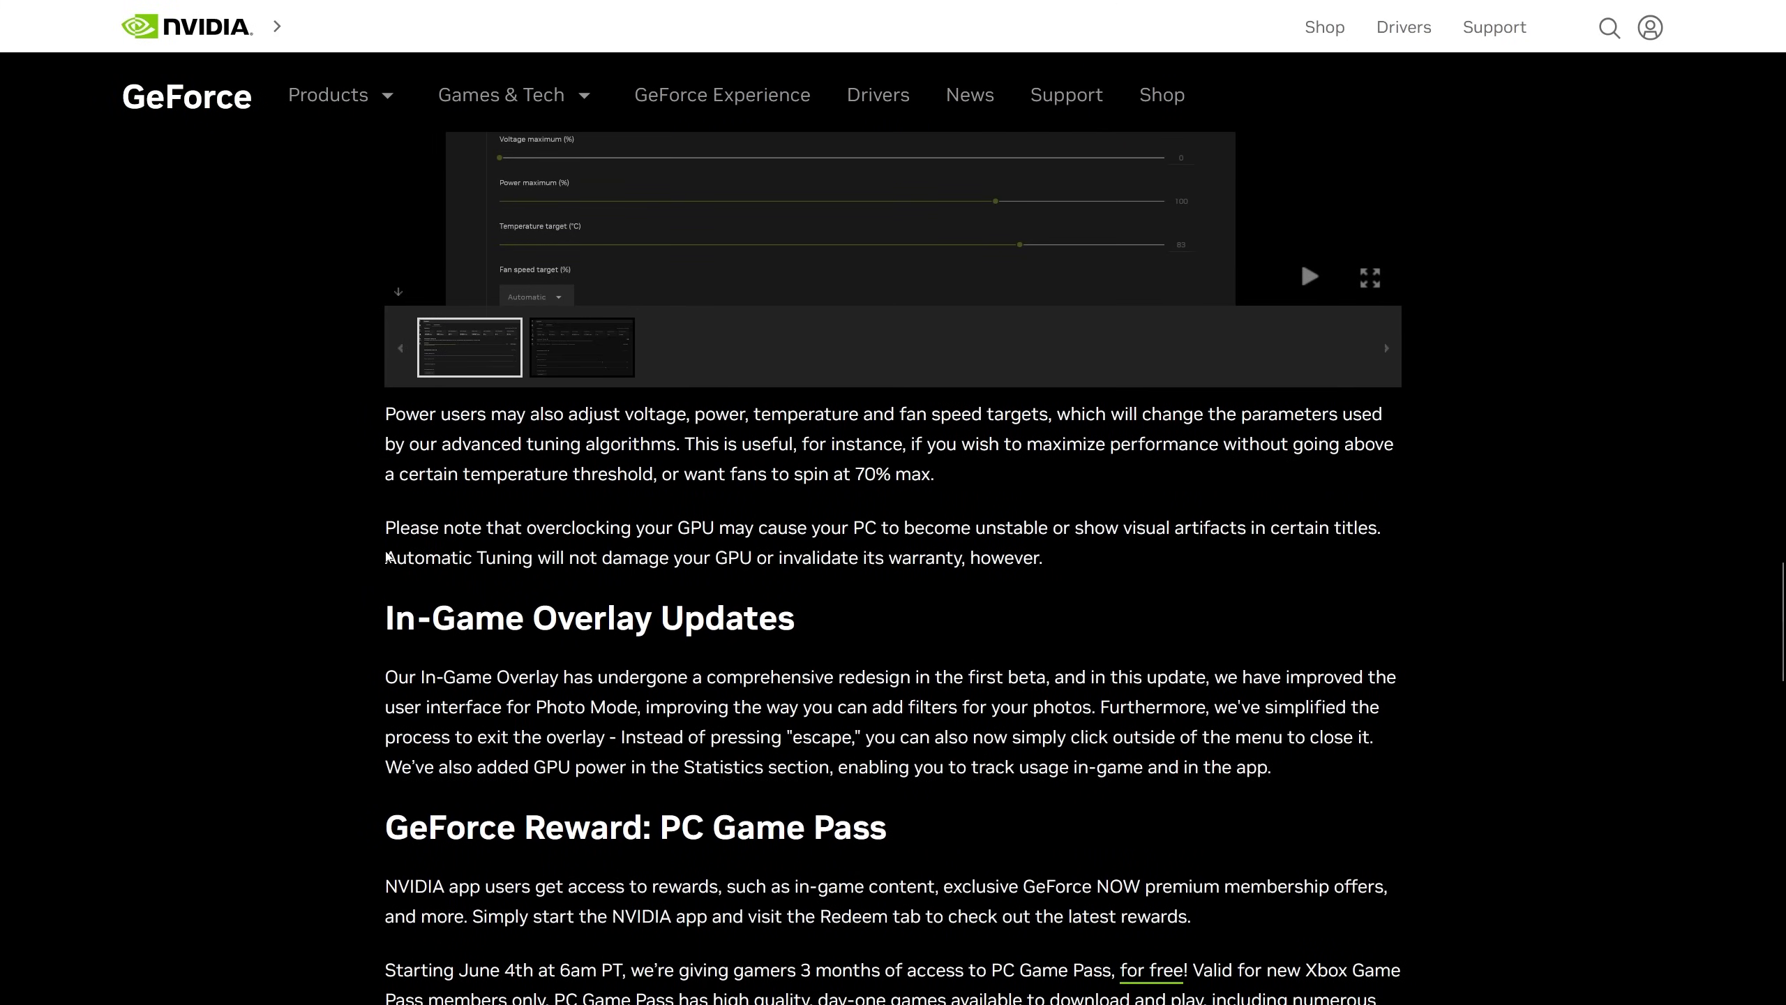
pyautogui.moveTo(385, 557); pyautogui.dragTo(1070, 568)
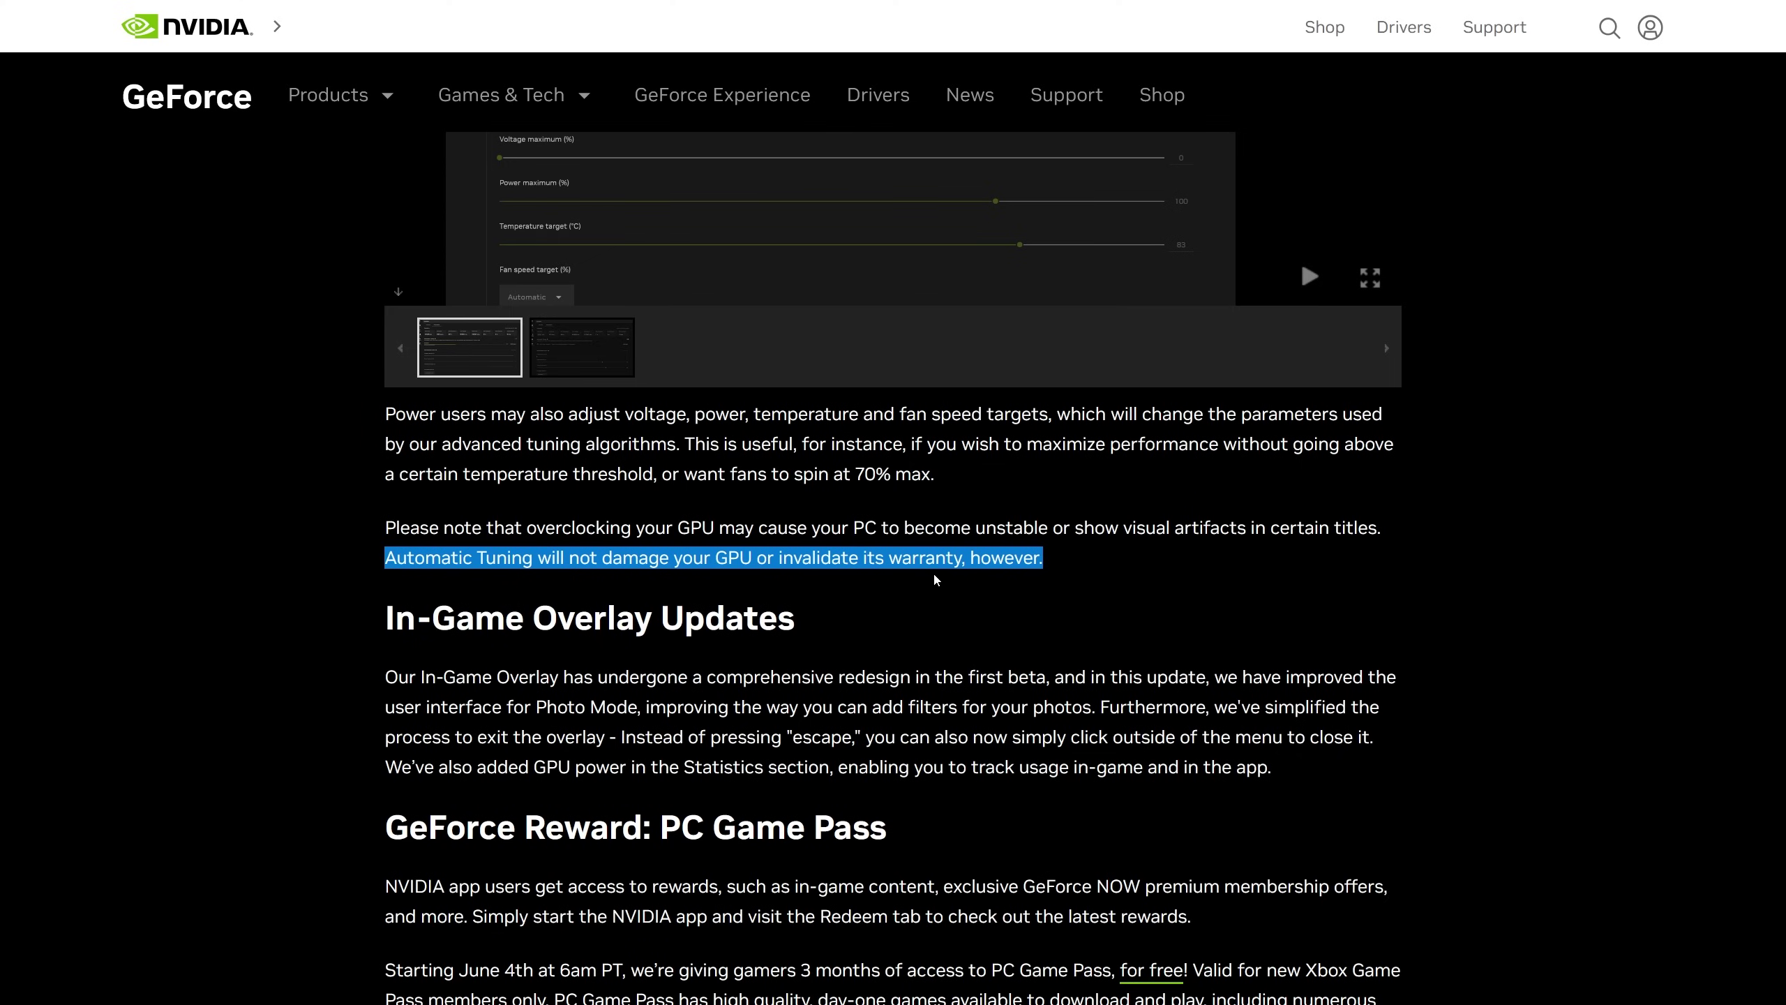
# Highlight the 'Our app will then test…' sentence about the 10-20 minute idle GPU test.
pyautogui.scroll(8, 935, 580)
pyautogui.moveTo(782, 395); pyautogui.dragTo(1305, 423)
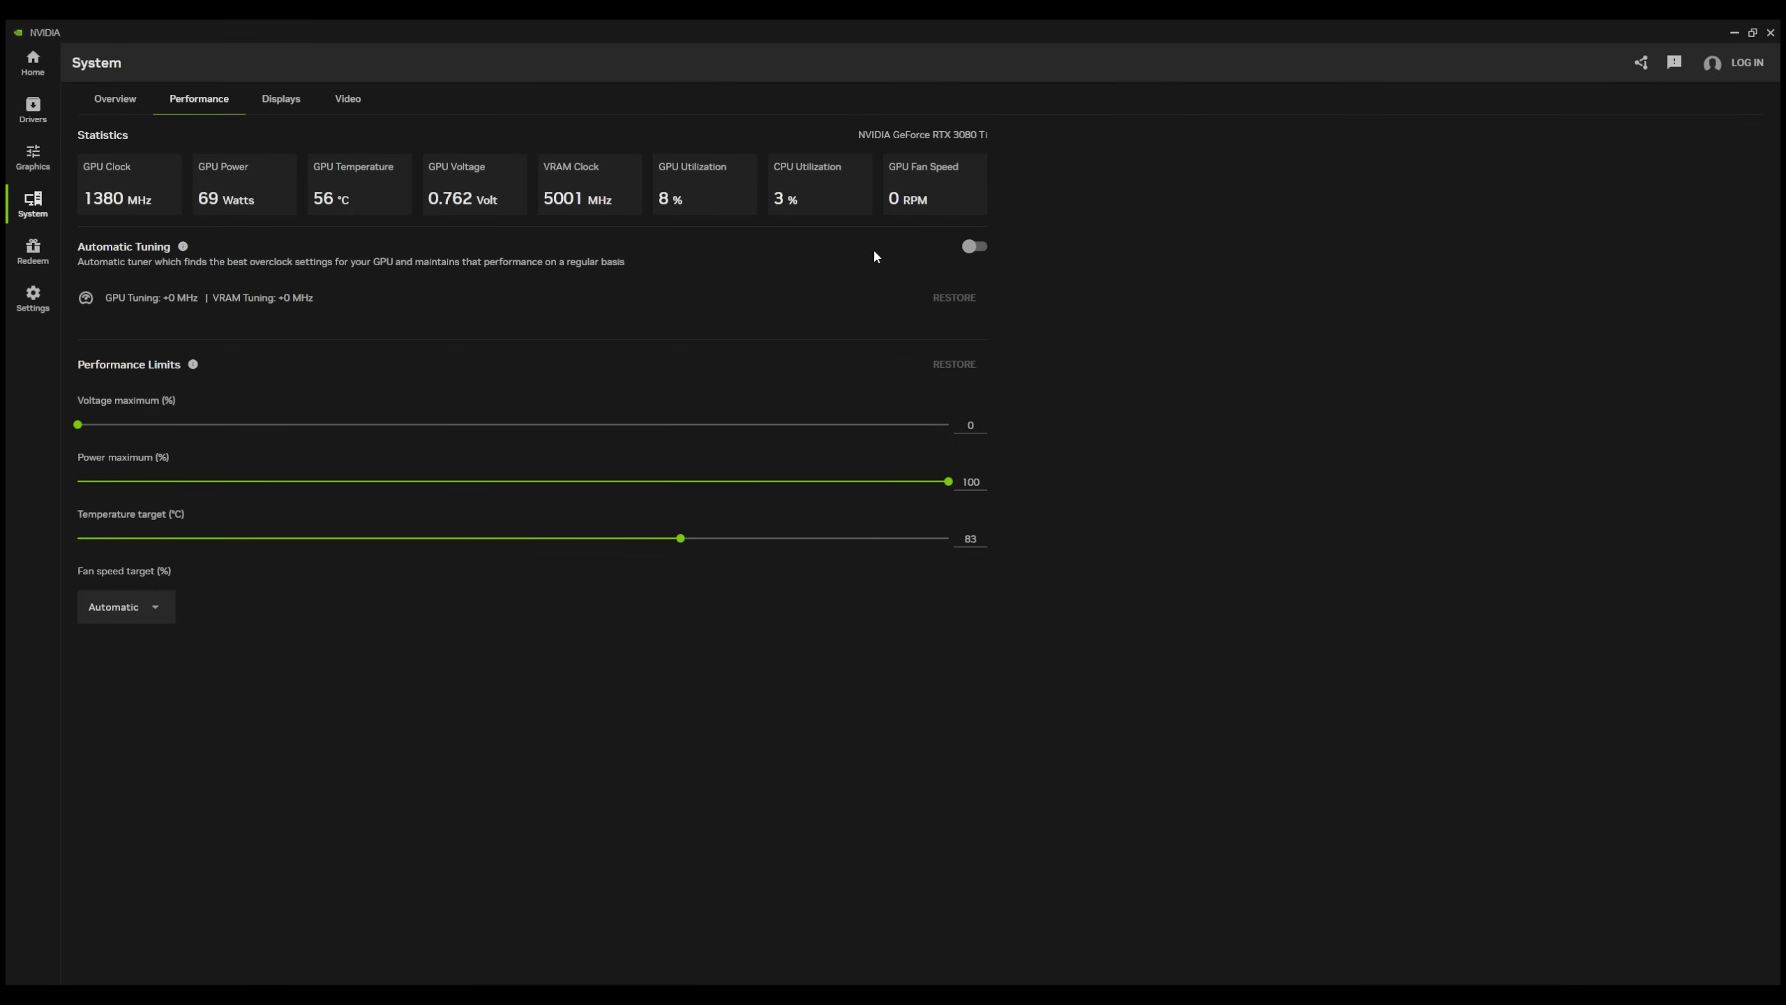
pyautogui.click(980, 250)
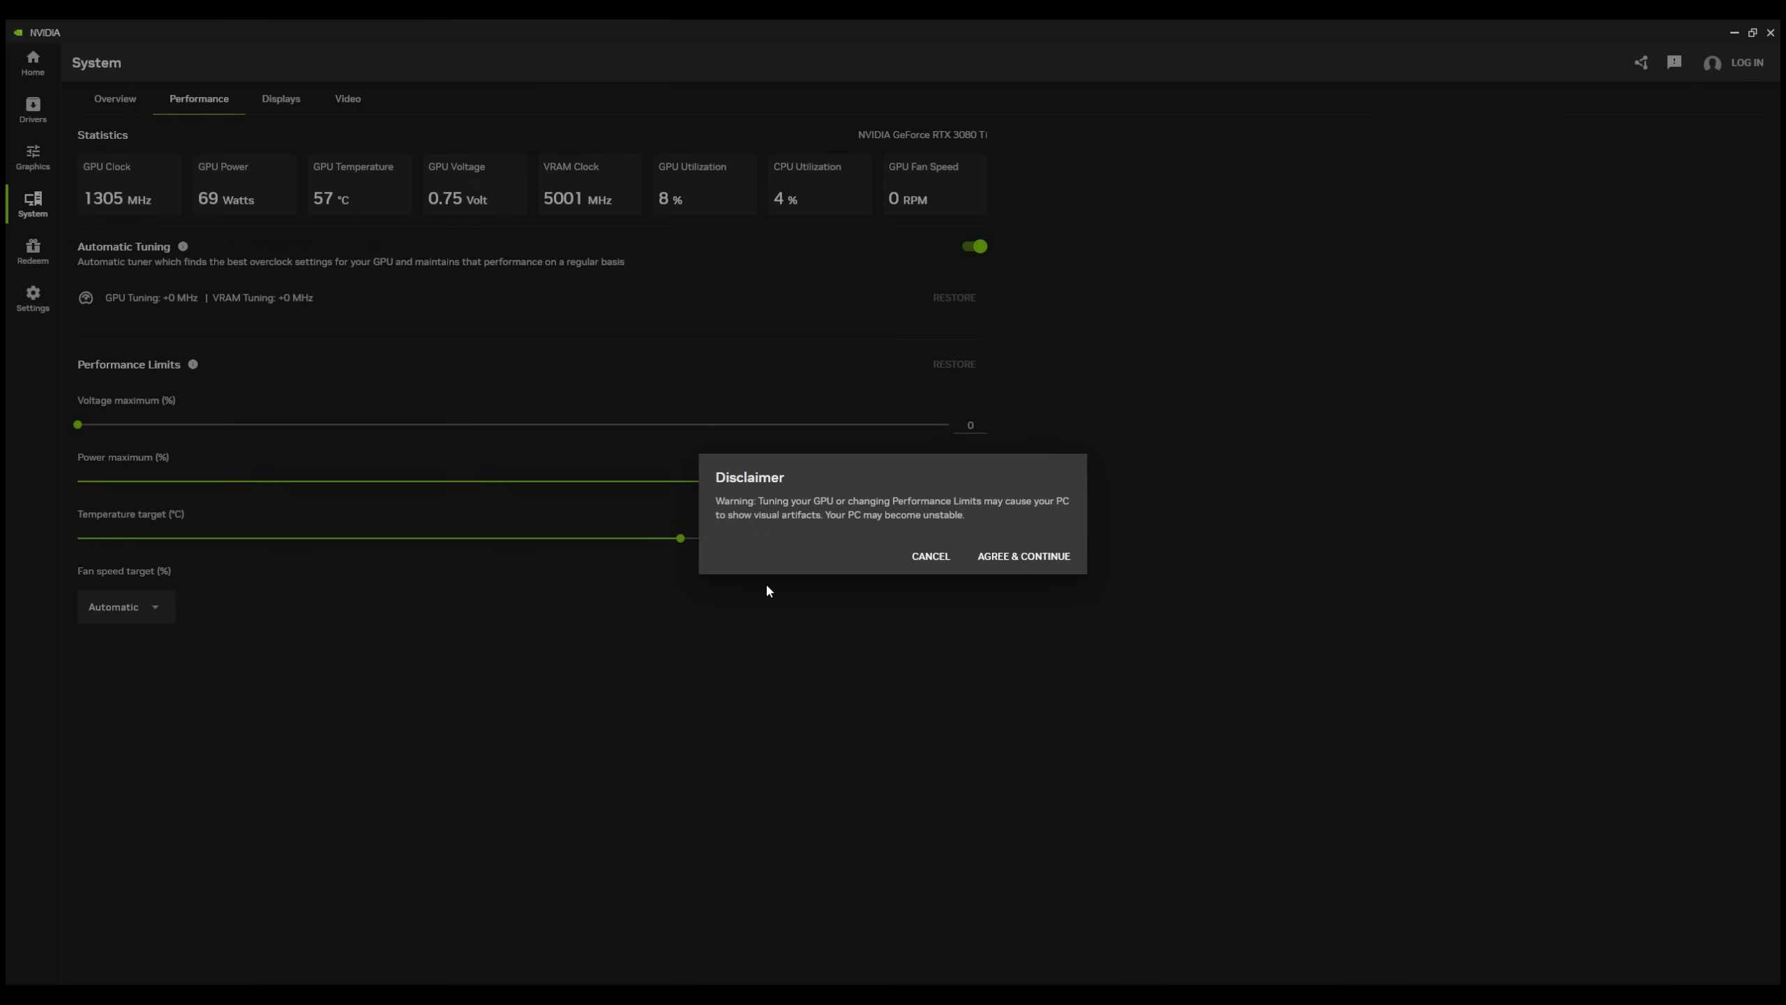
pyautogui.click(931, 556)
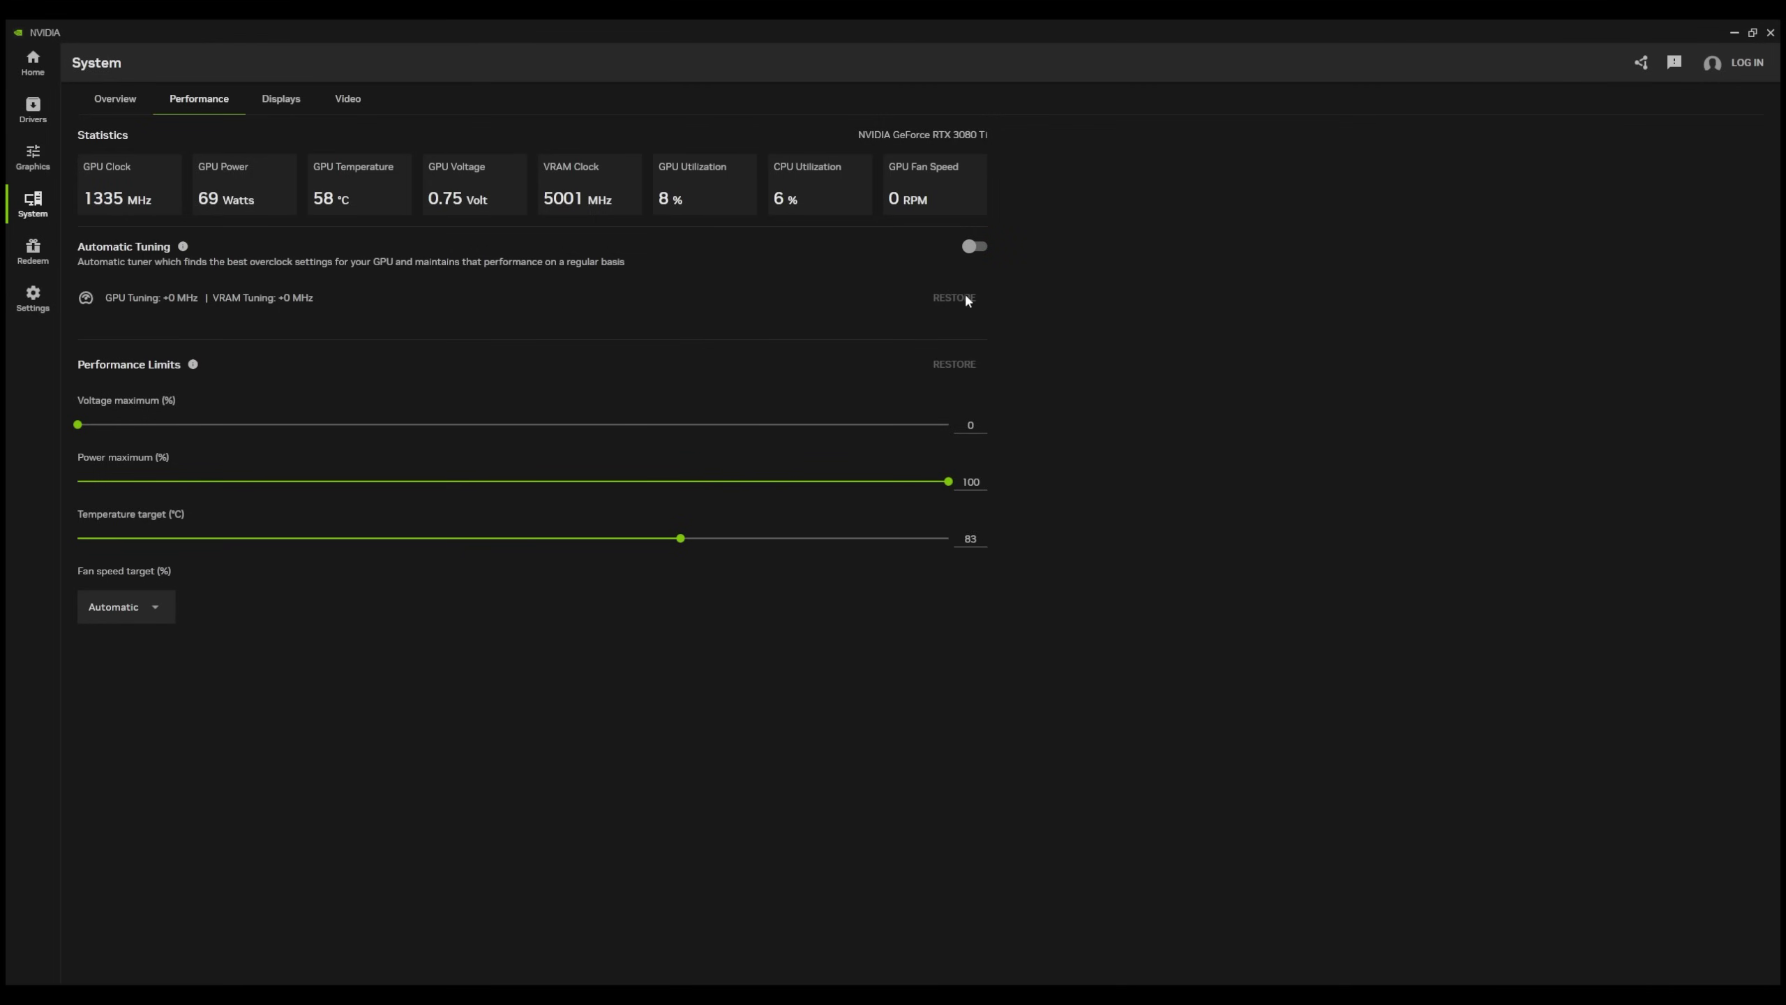